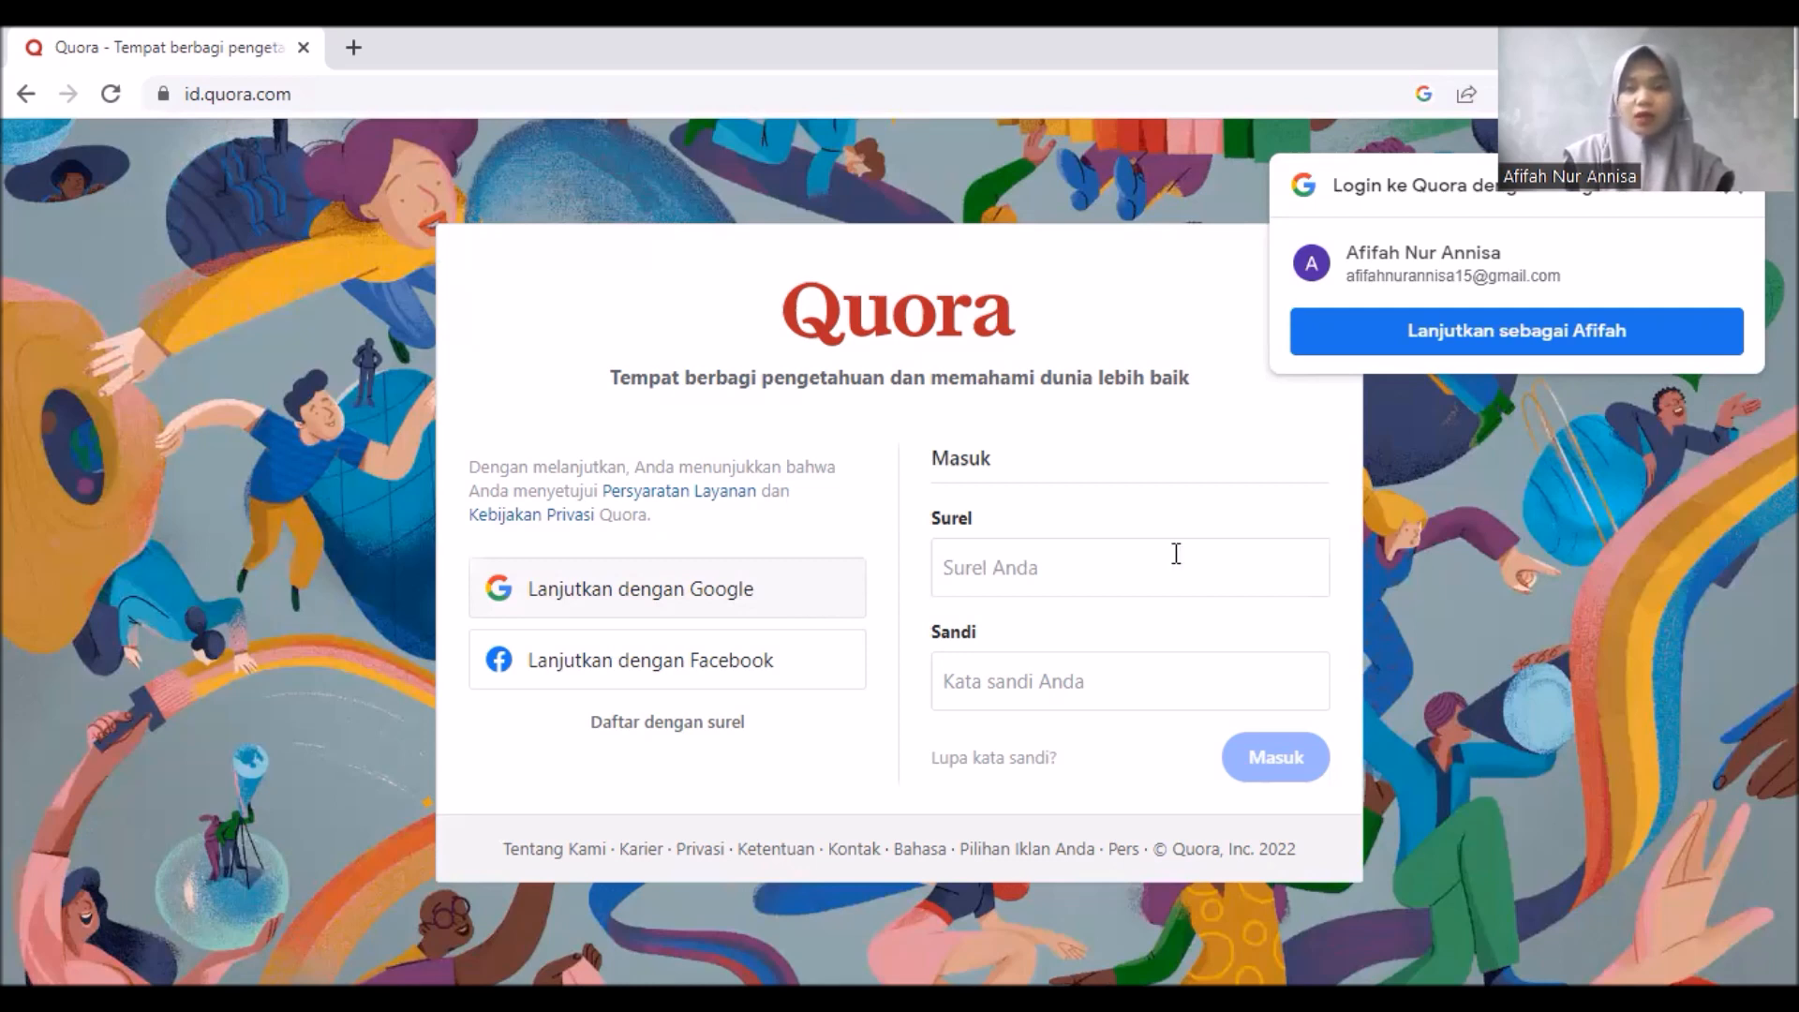
Sign in to Quora by continuing with the Google account.
{"action": "left_click", "coordinate": [1177, 592]}
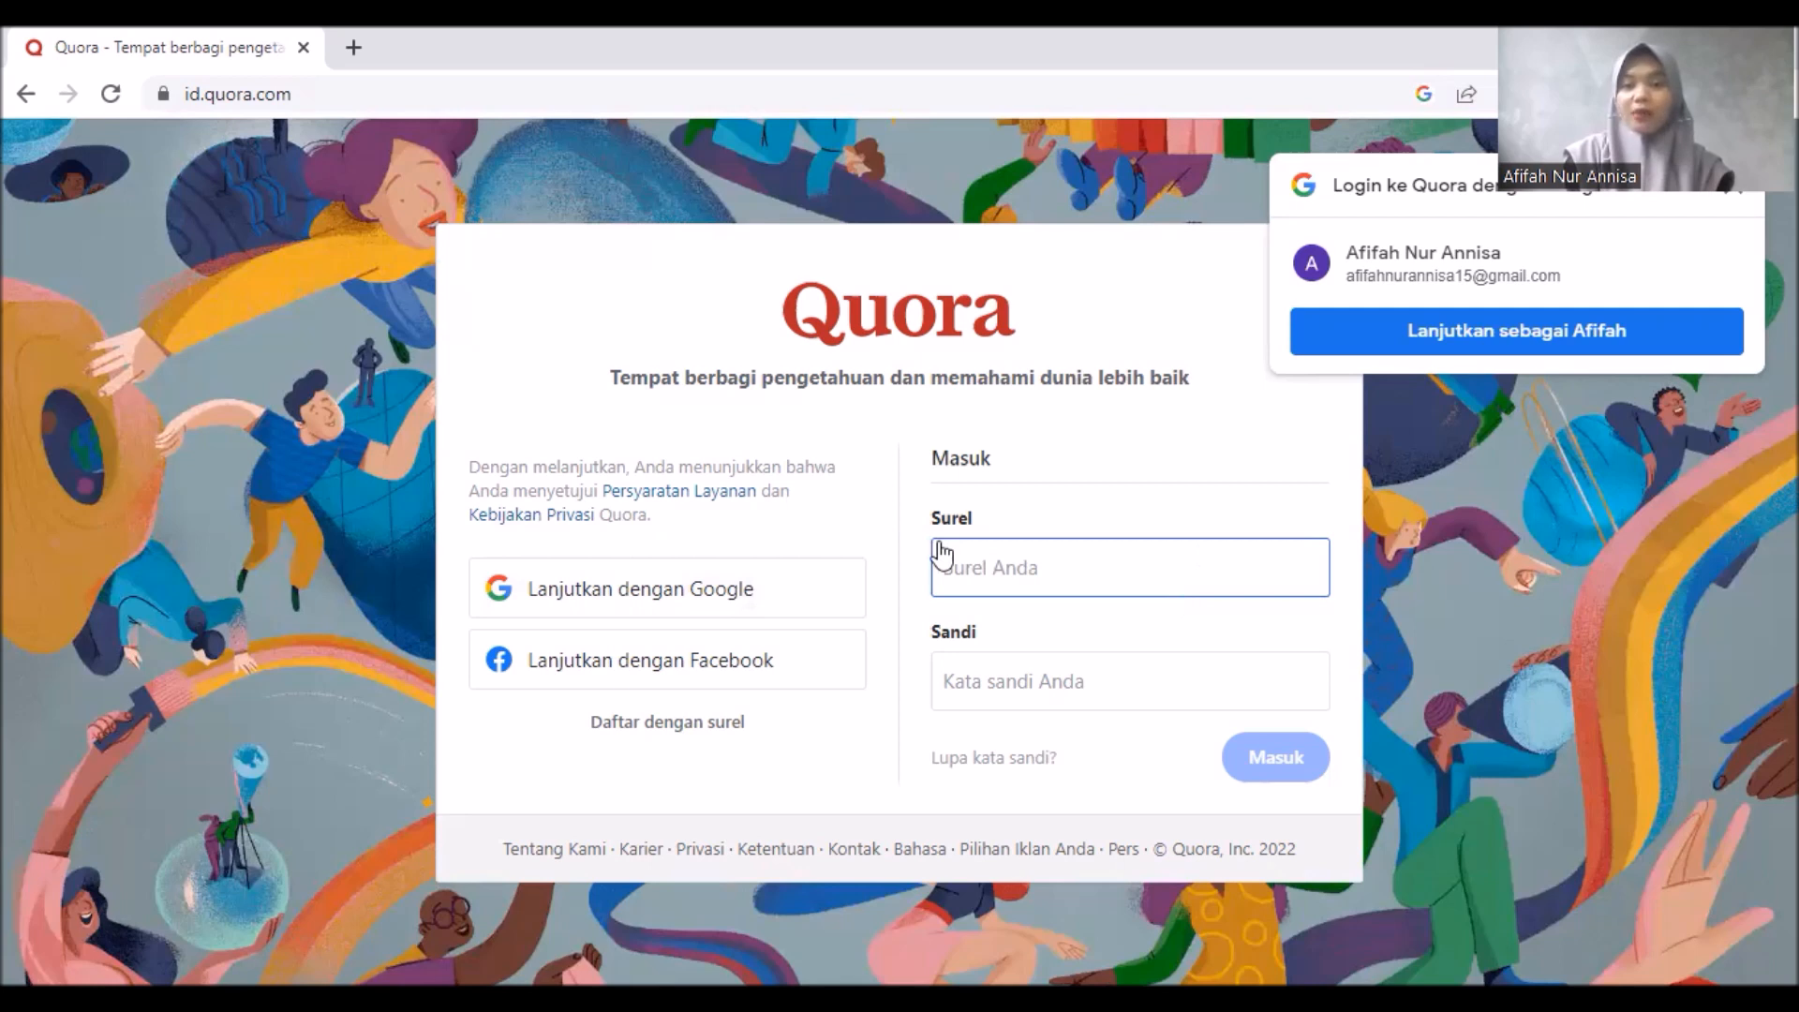
{"action": "left_click", "coordinate": [1015, 675]}
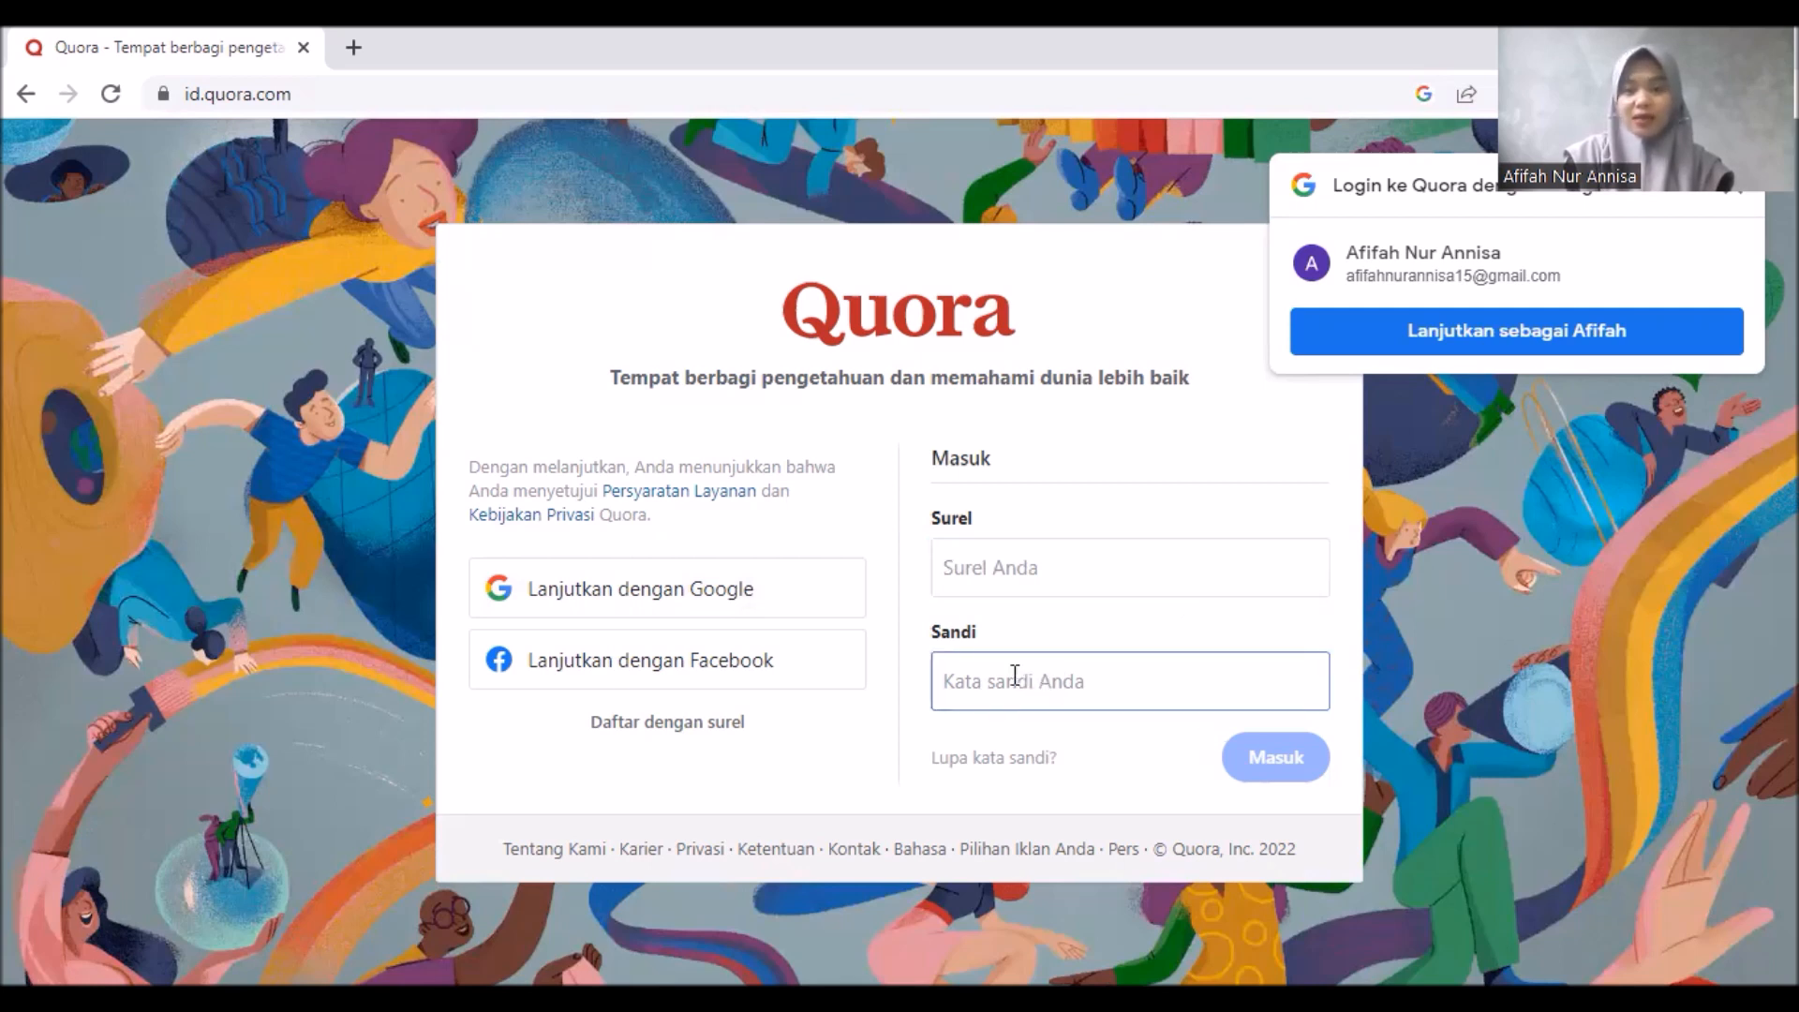
{"action": "left_click", "coordinate": [1270, 755]}
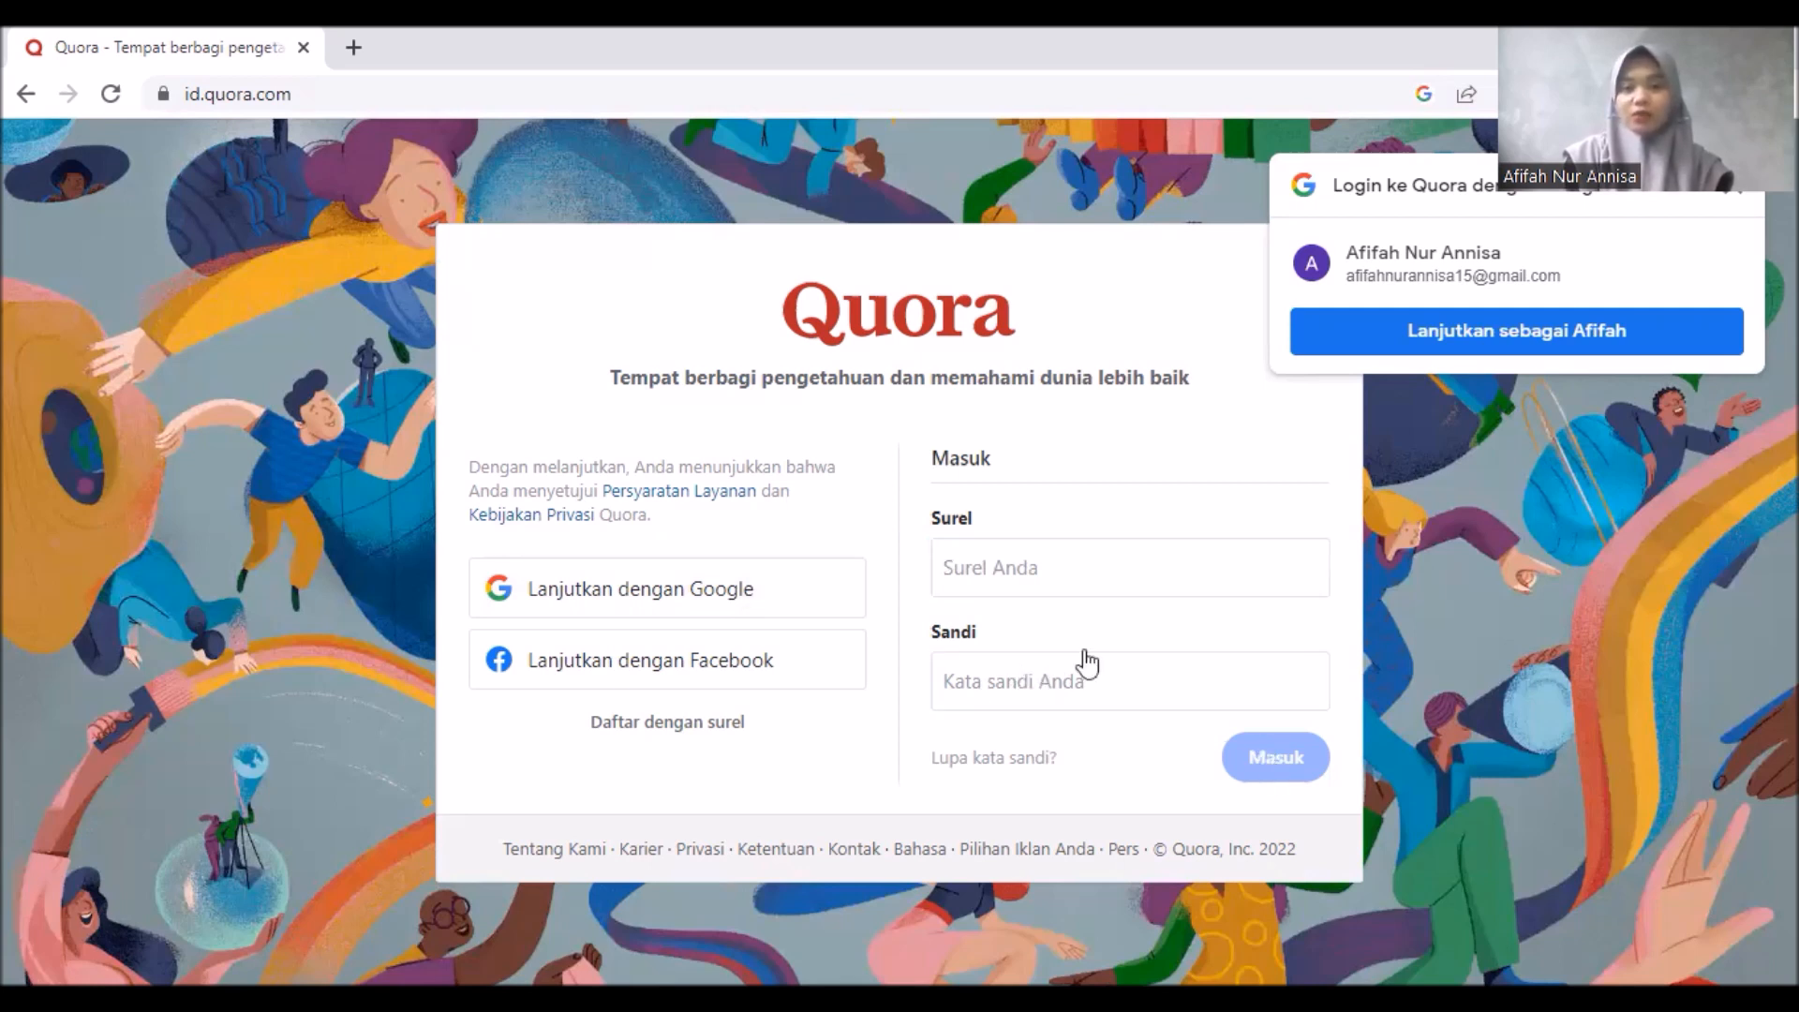
{"action": "left_click", "coordinate": [747, 608]}
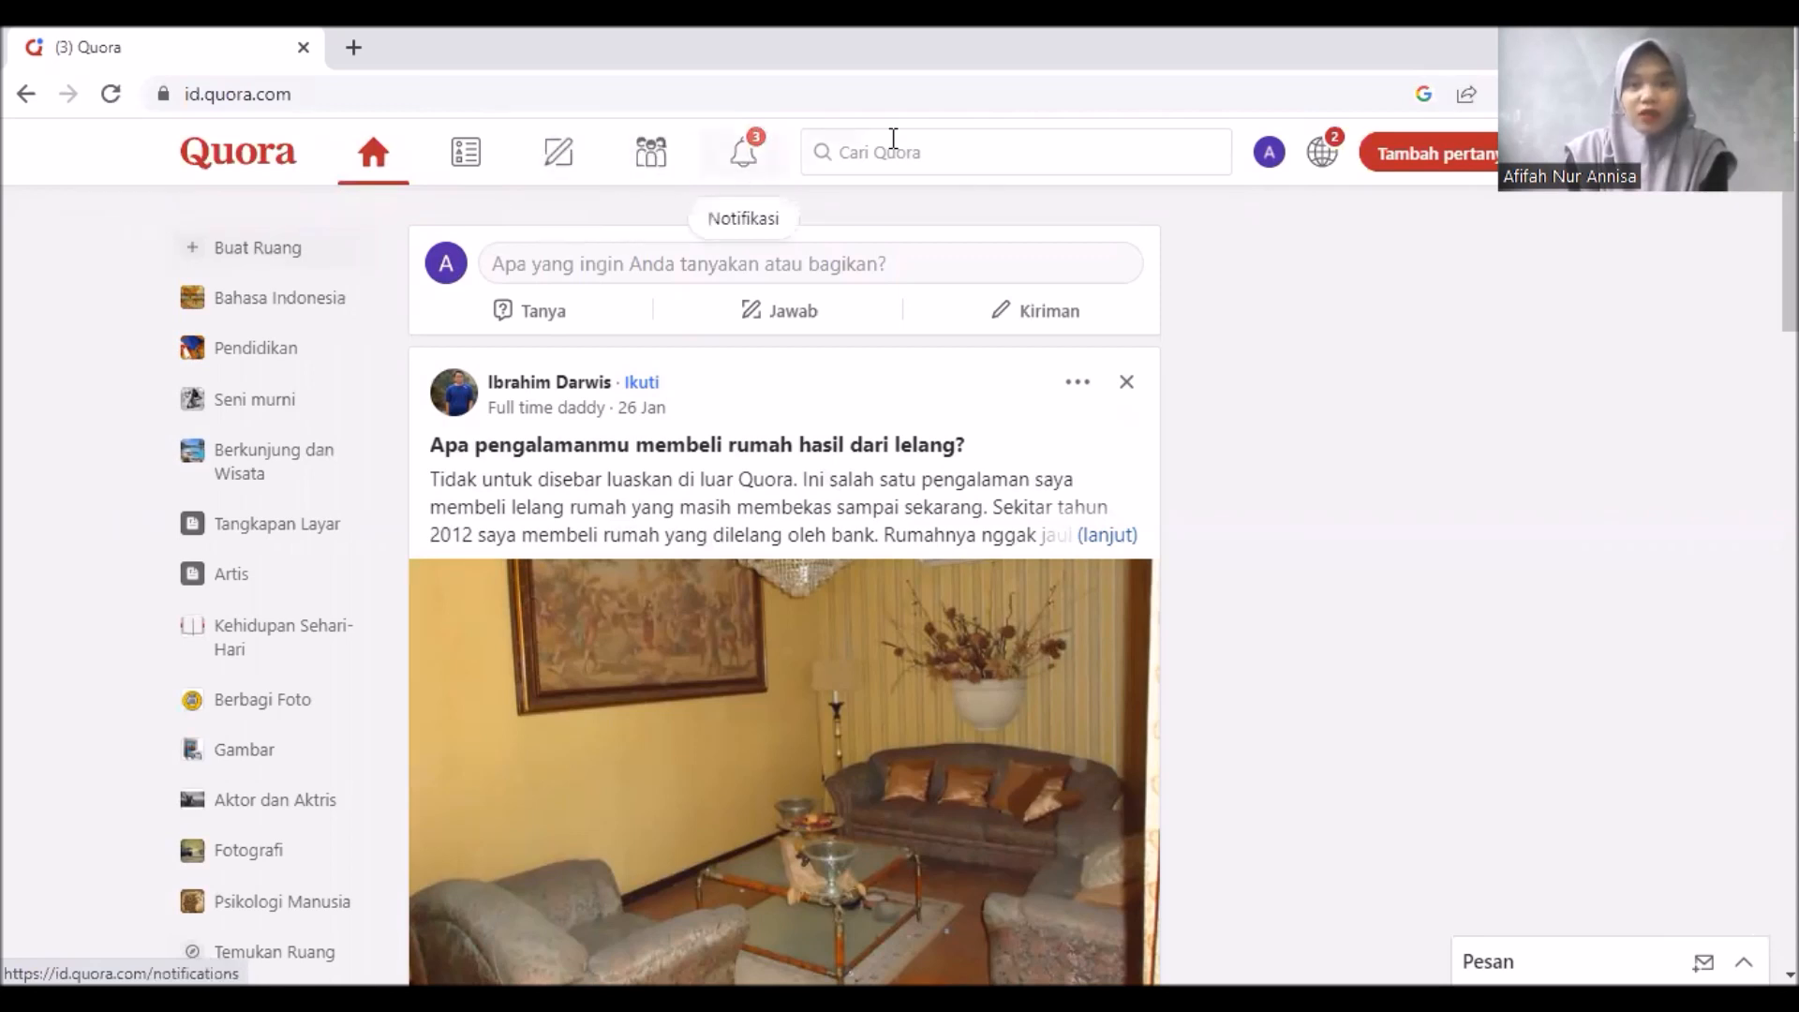
Search Quora for "pentingkah mengikuti kursus".
{"action": "left_click", "coordinate": [881, 169]}
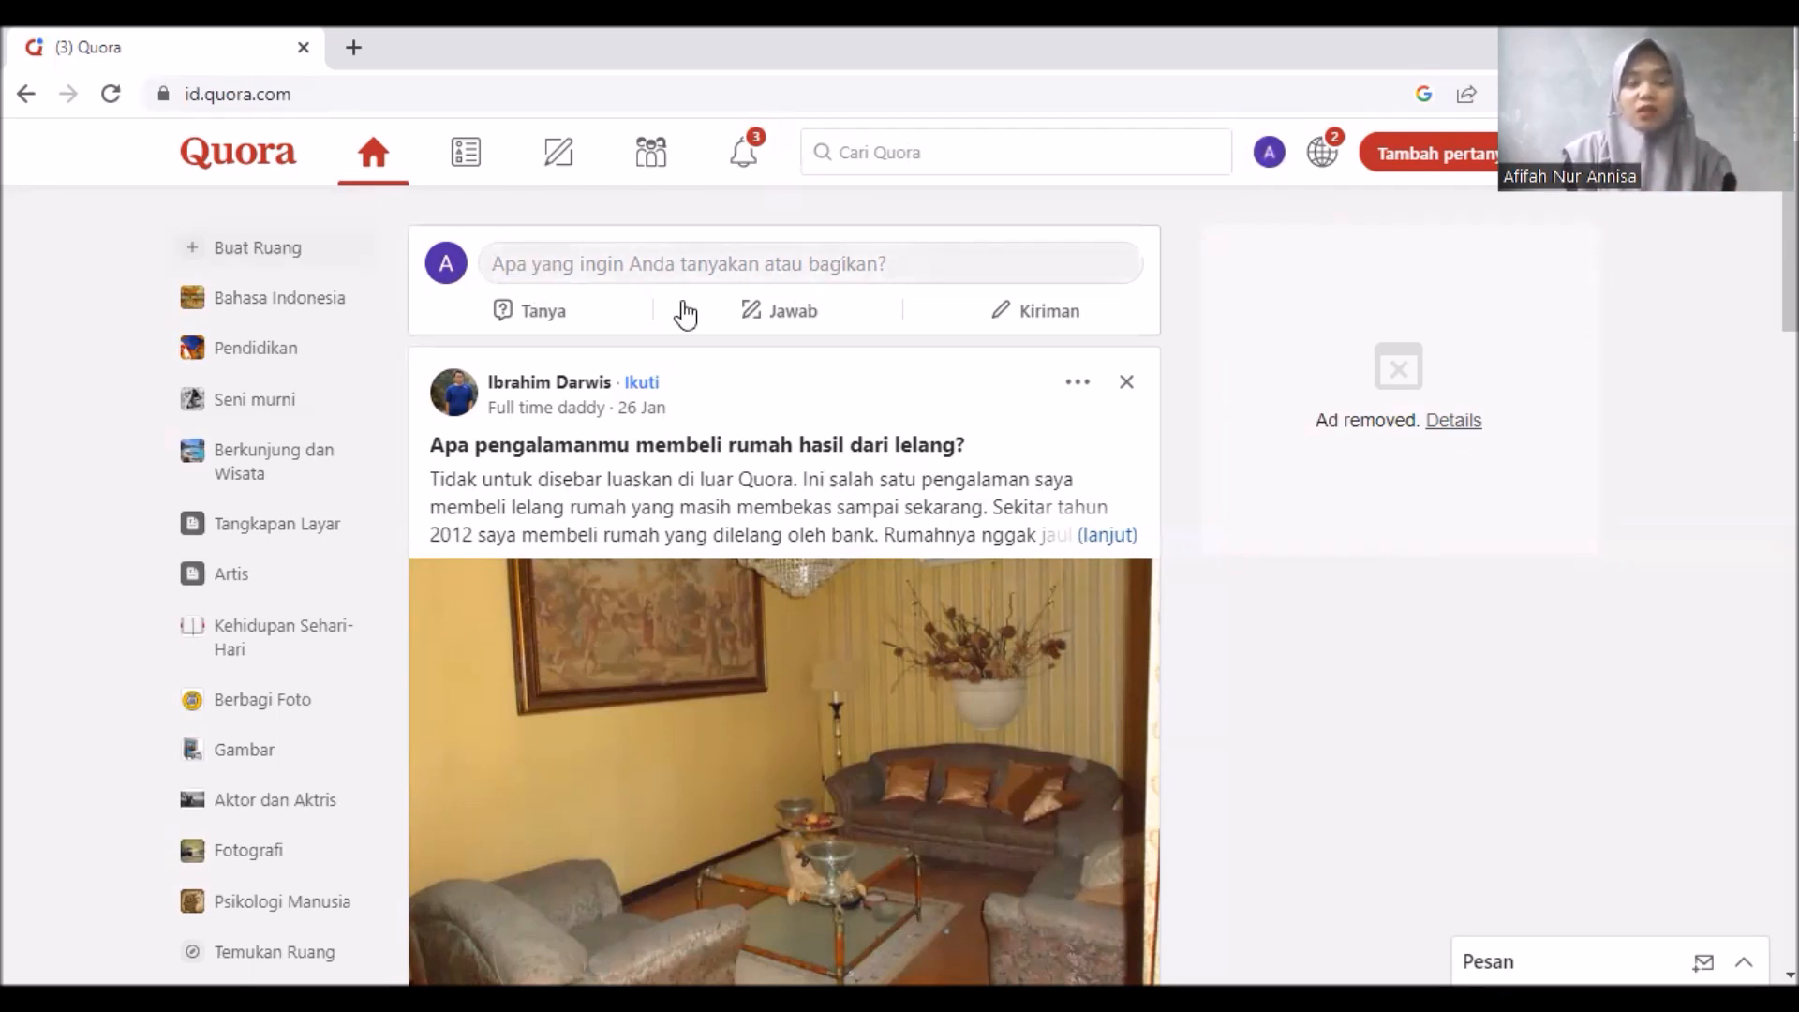
{"action": "left_click", "coordinate": [870, 154]}
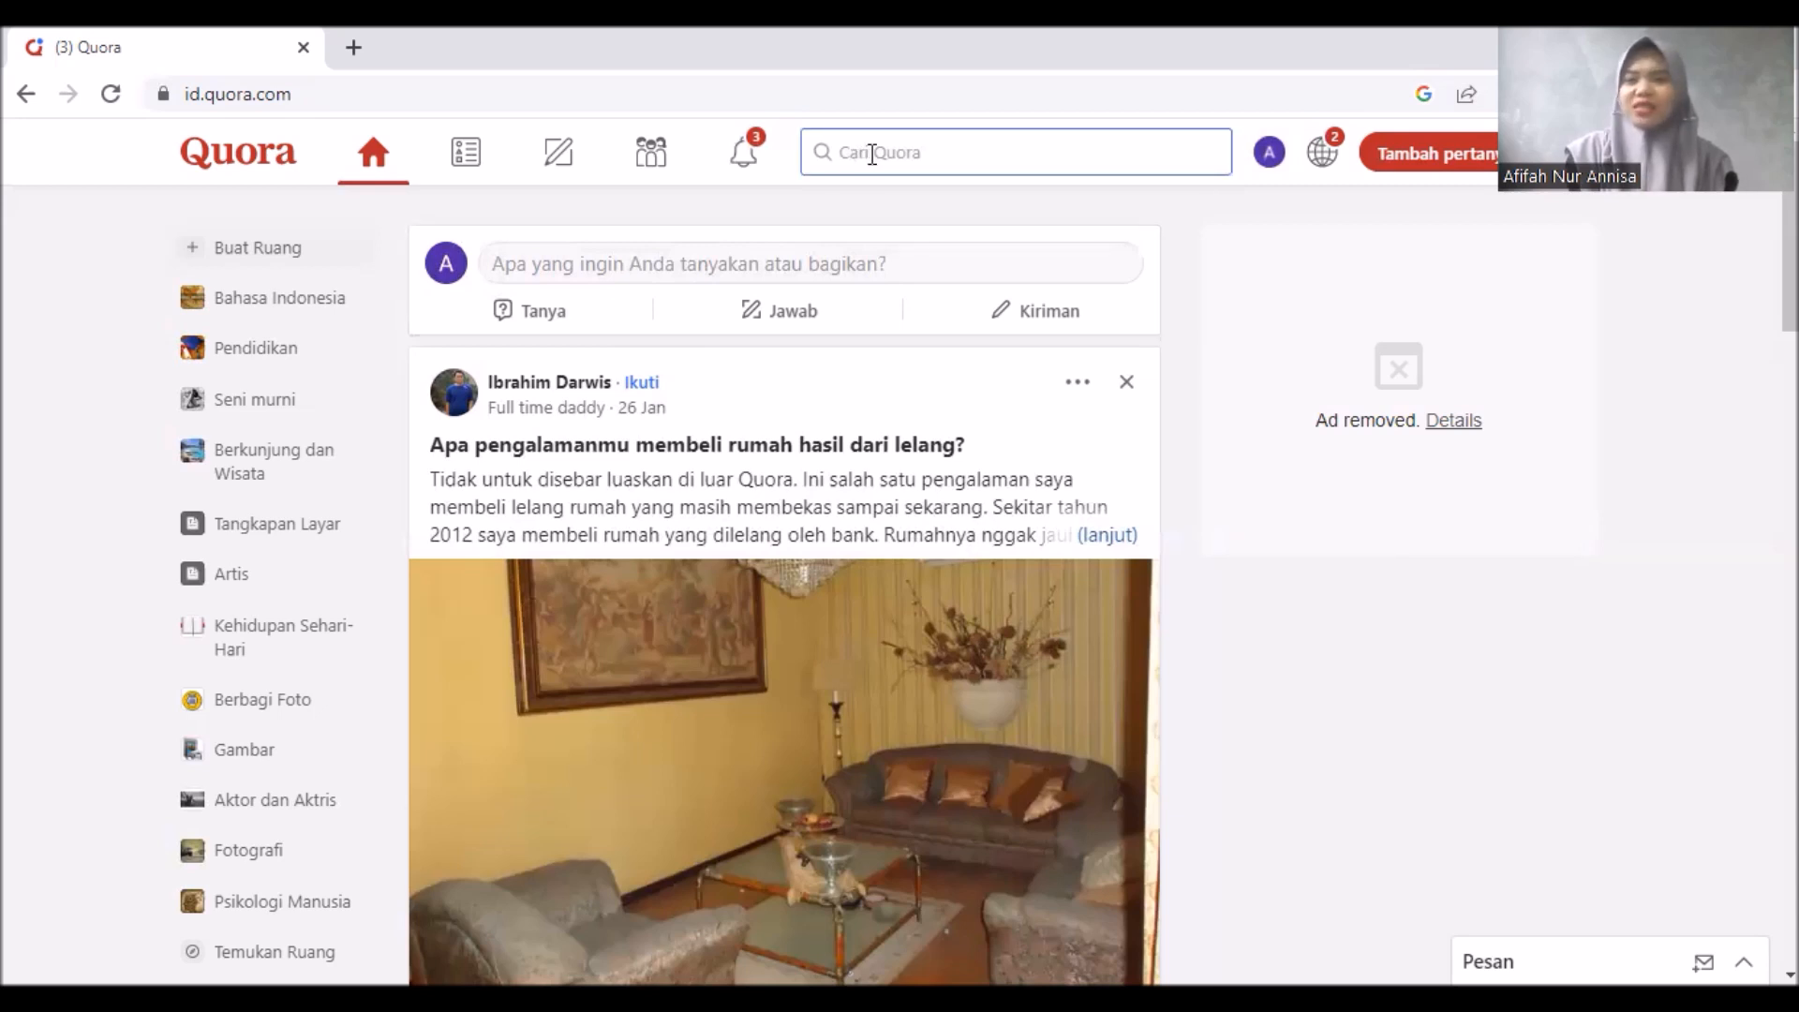
{"action": "left_click", "coordinate": [912, 161]}
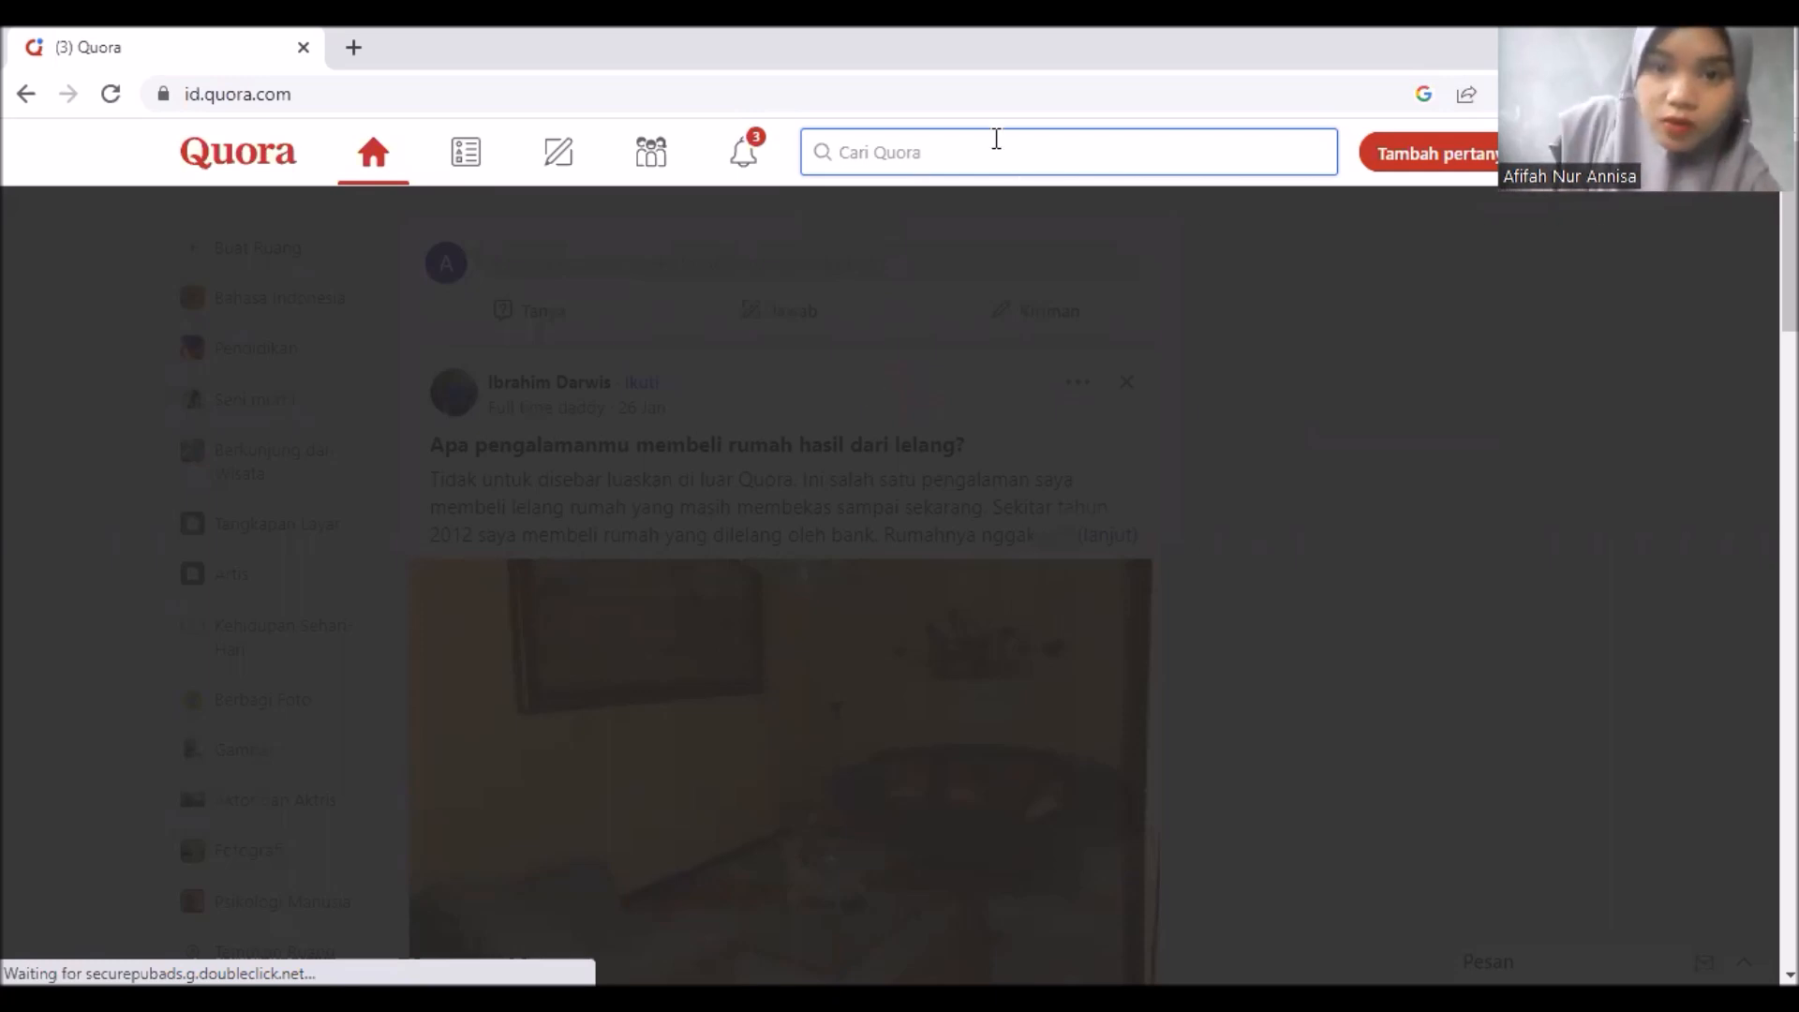
{"action": "type", "text": "kursus"}
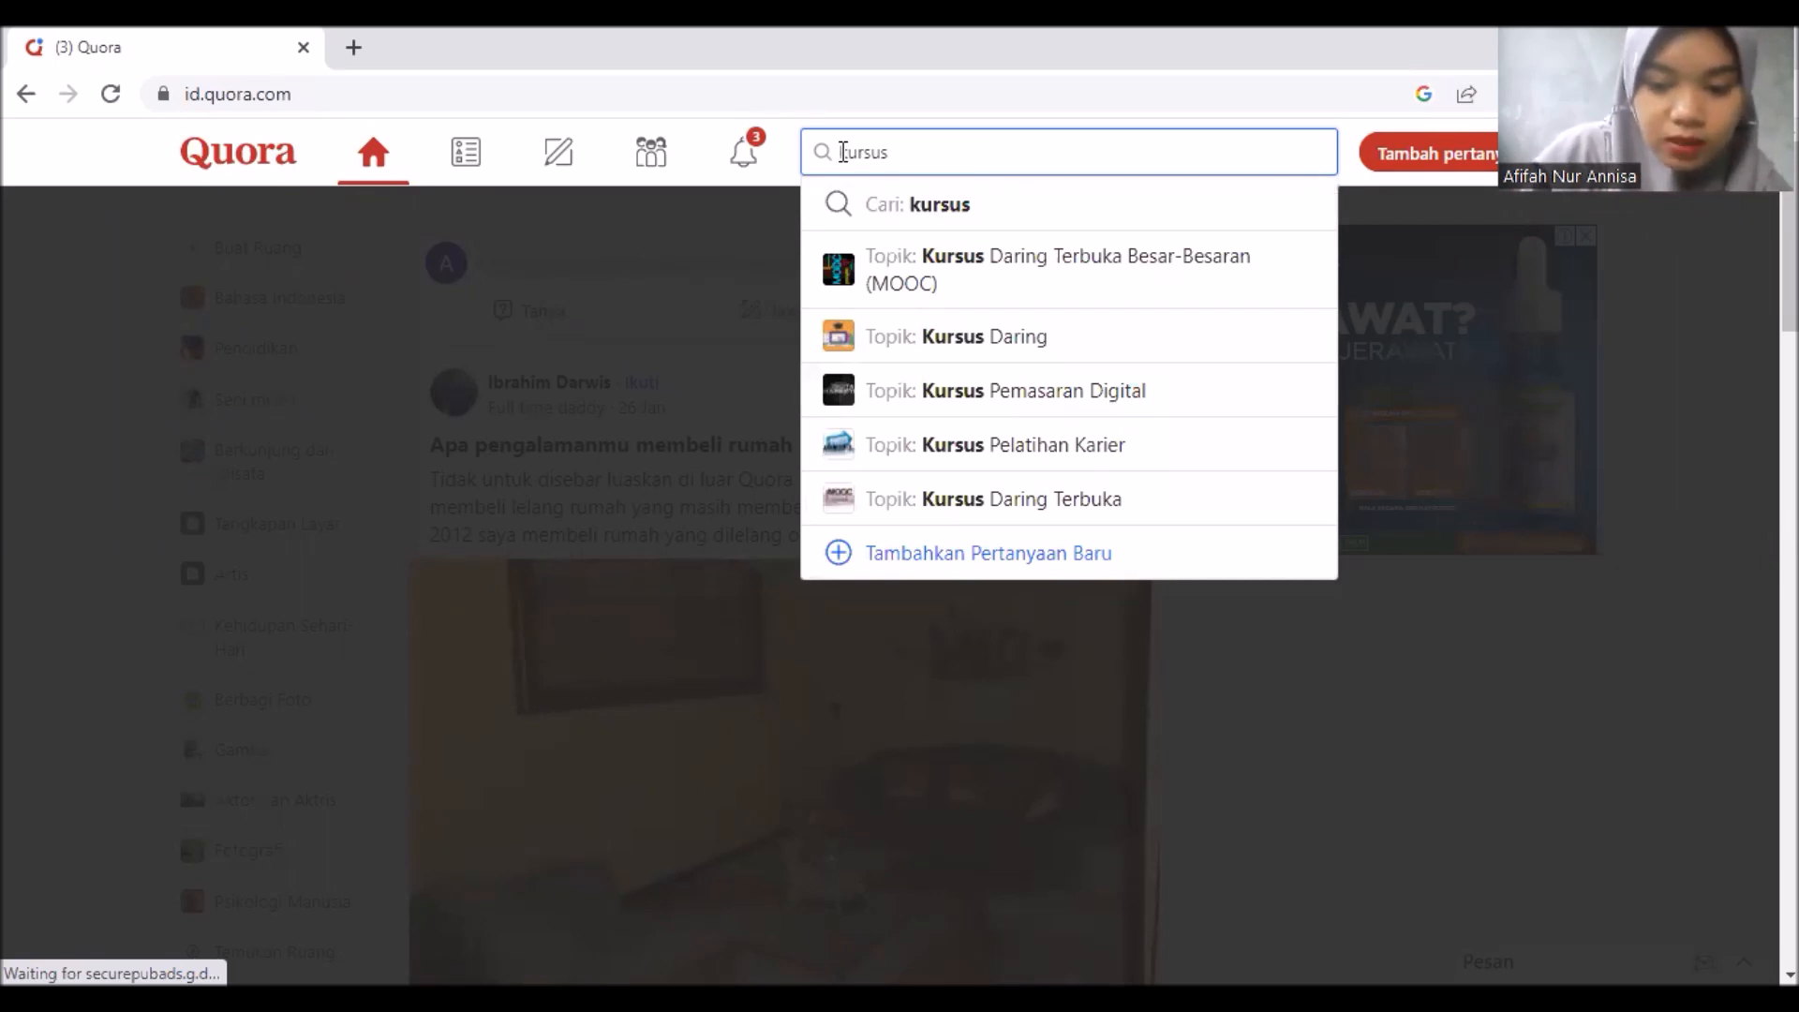
{"action": "type", "text": "pentingkah d"}
{"action": "key", "text": "BackSpace"}
{"action": "type", "text": "mengikut"}
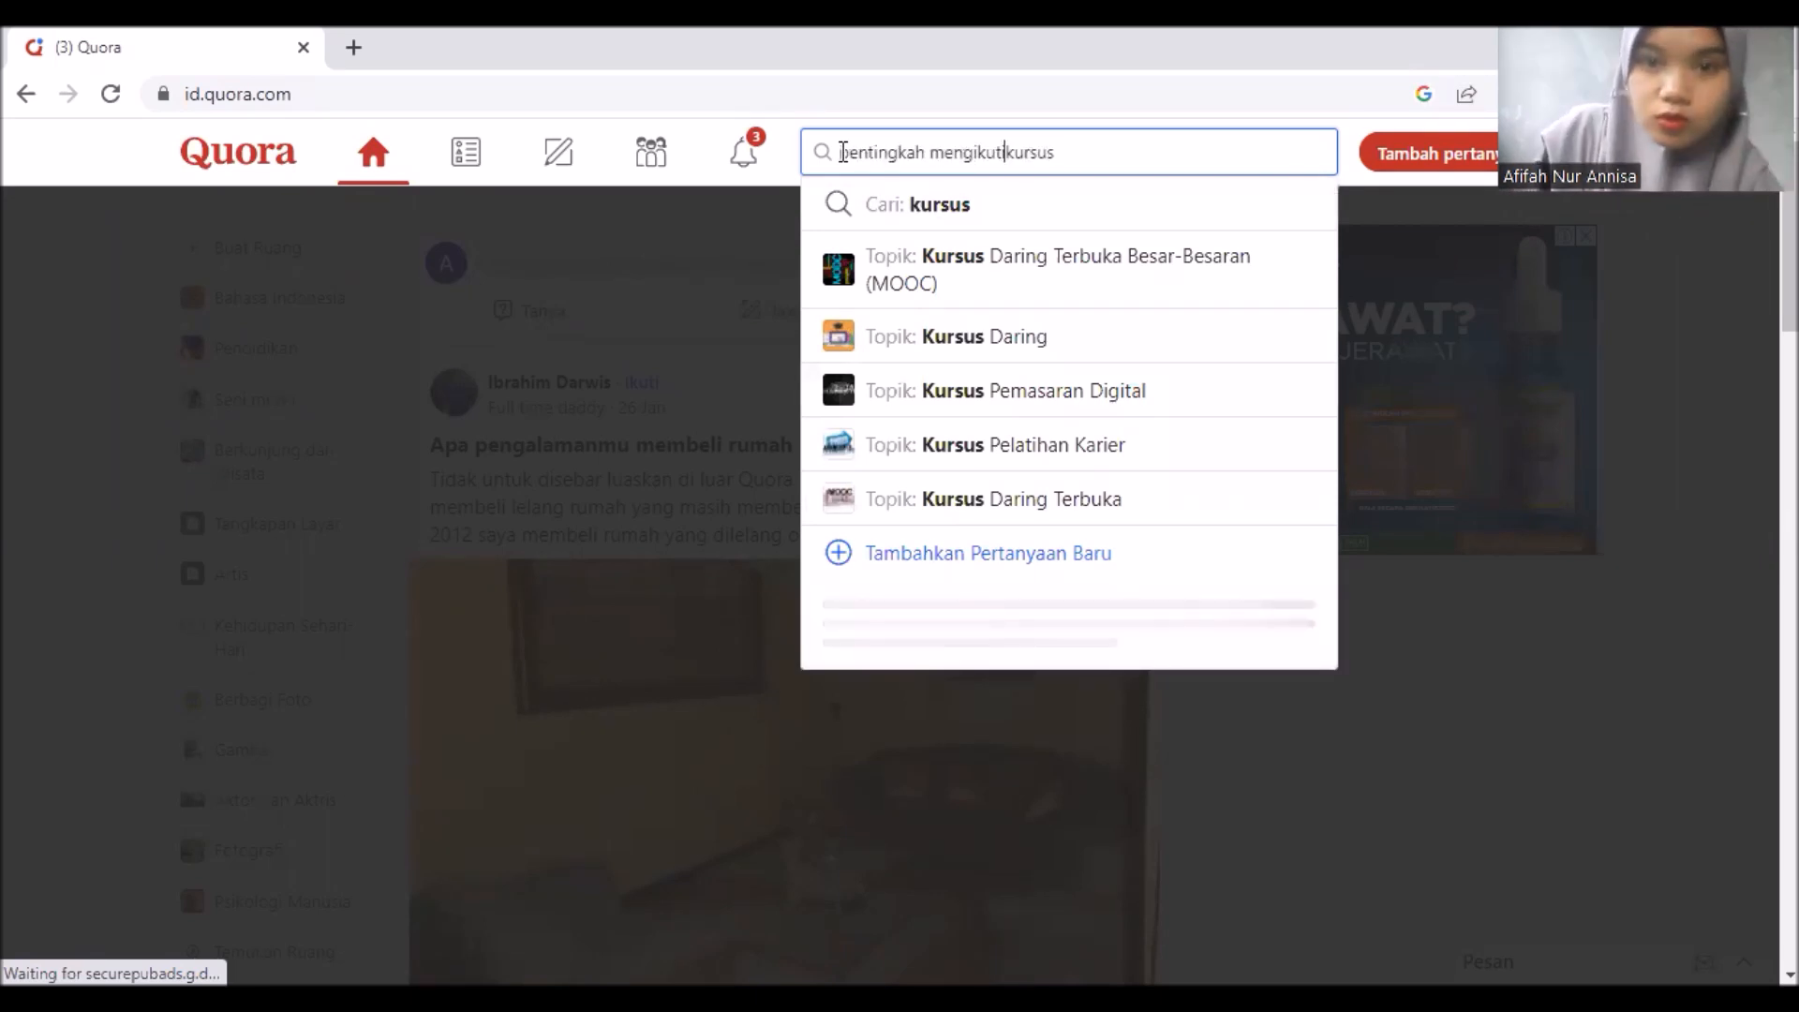
{"action": "type", "text": "i"}
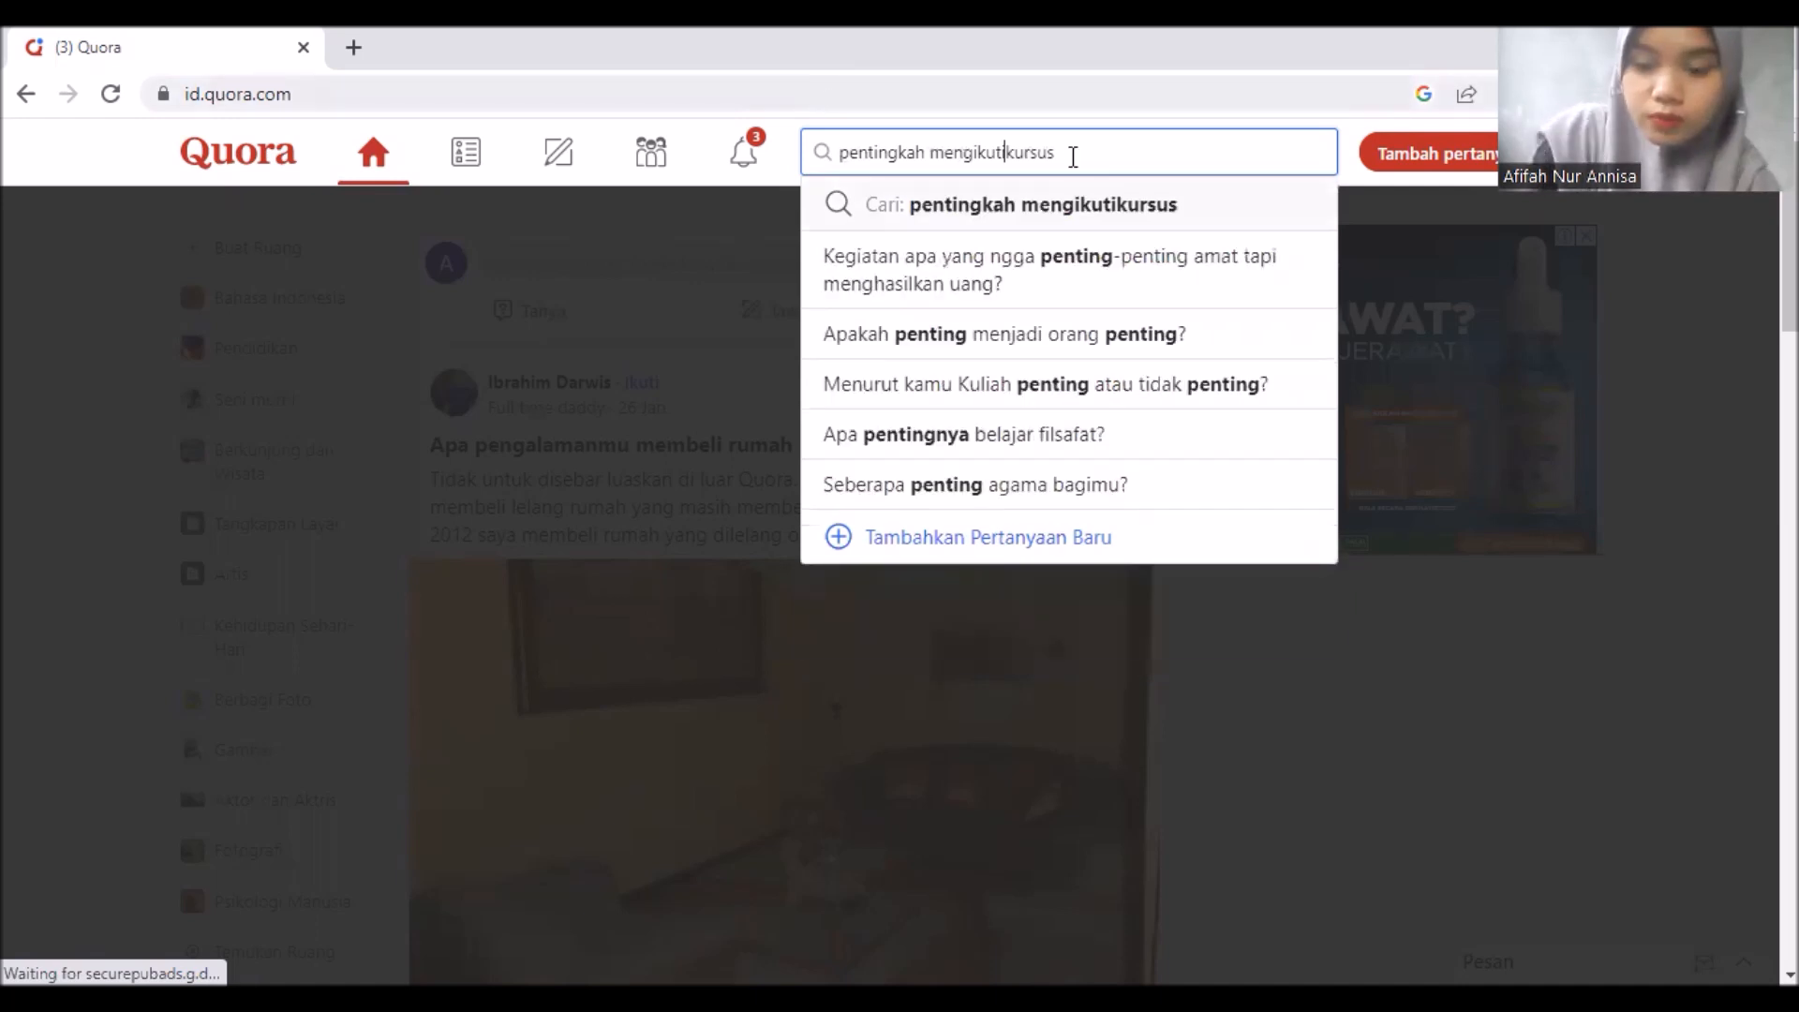
{"action": "type", "text": "b"}
{"action": "key", "text": "BackSpace"}
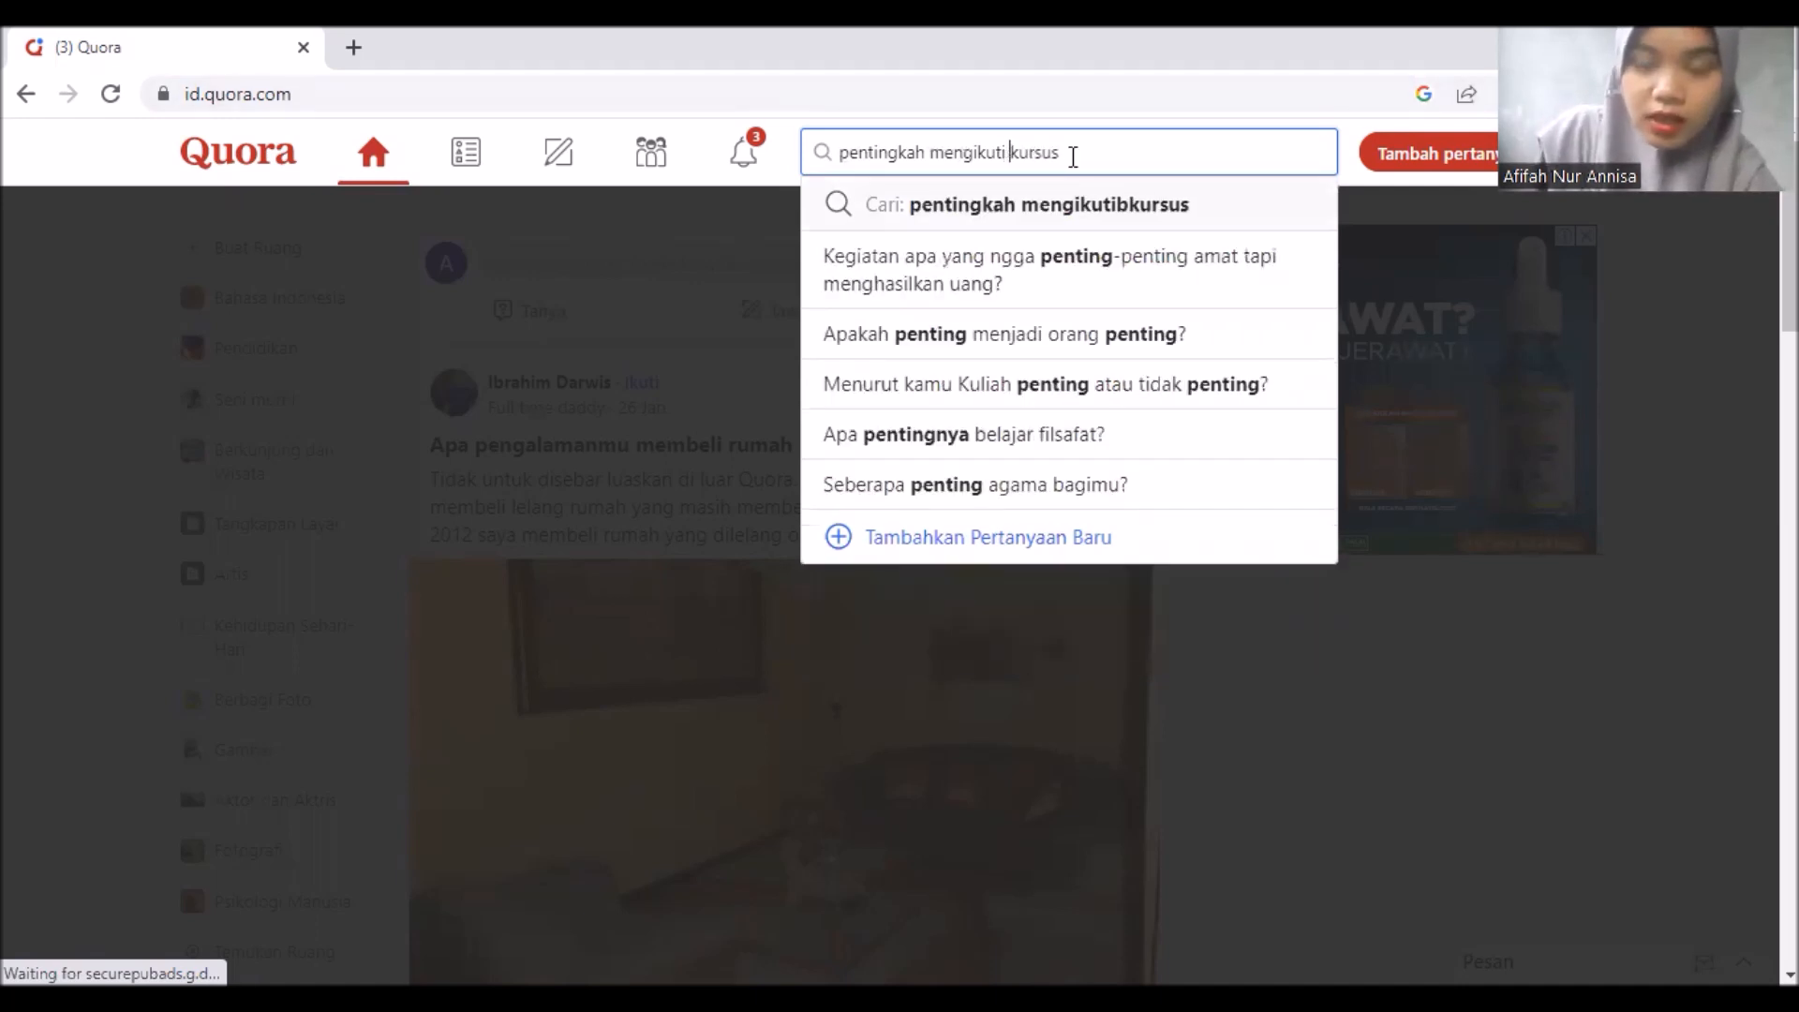
{"action": "key", "text": "Return"}
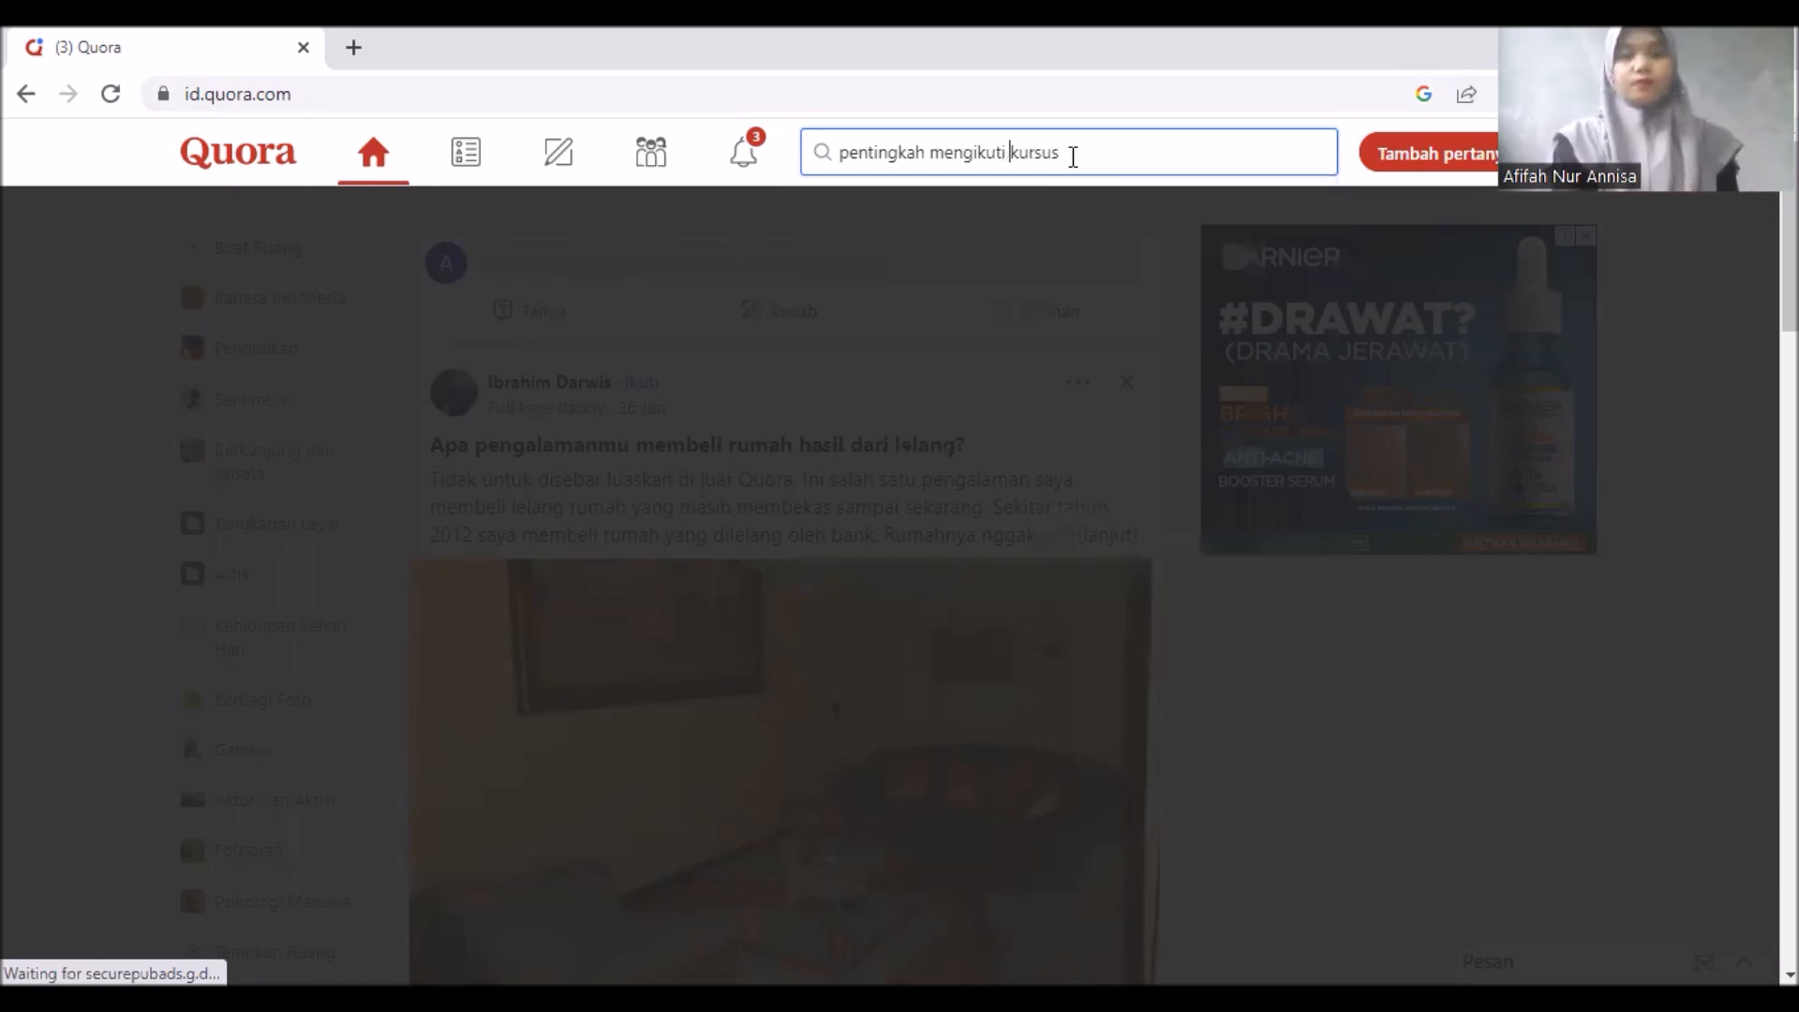
{"action": "left_click", "coordinate": [1073, 156]}
{"action": "key", "text": "Return"}
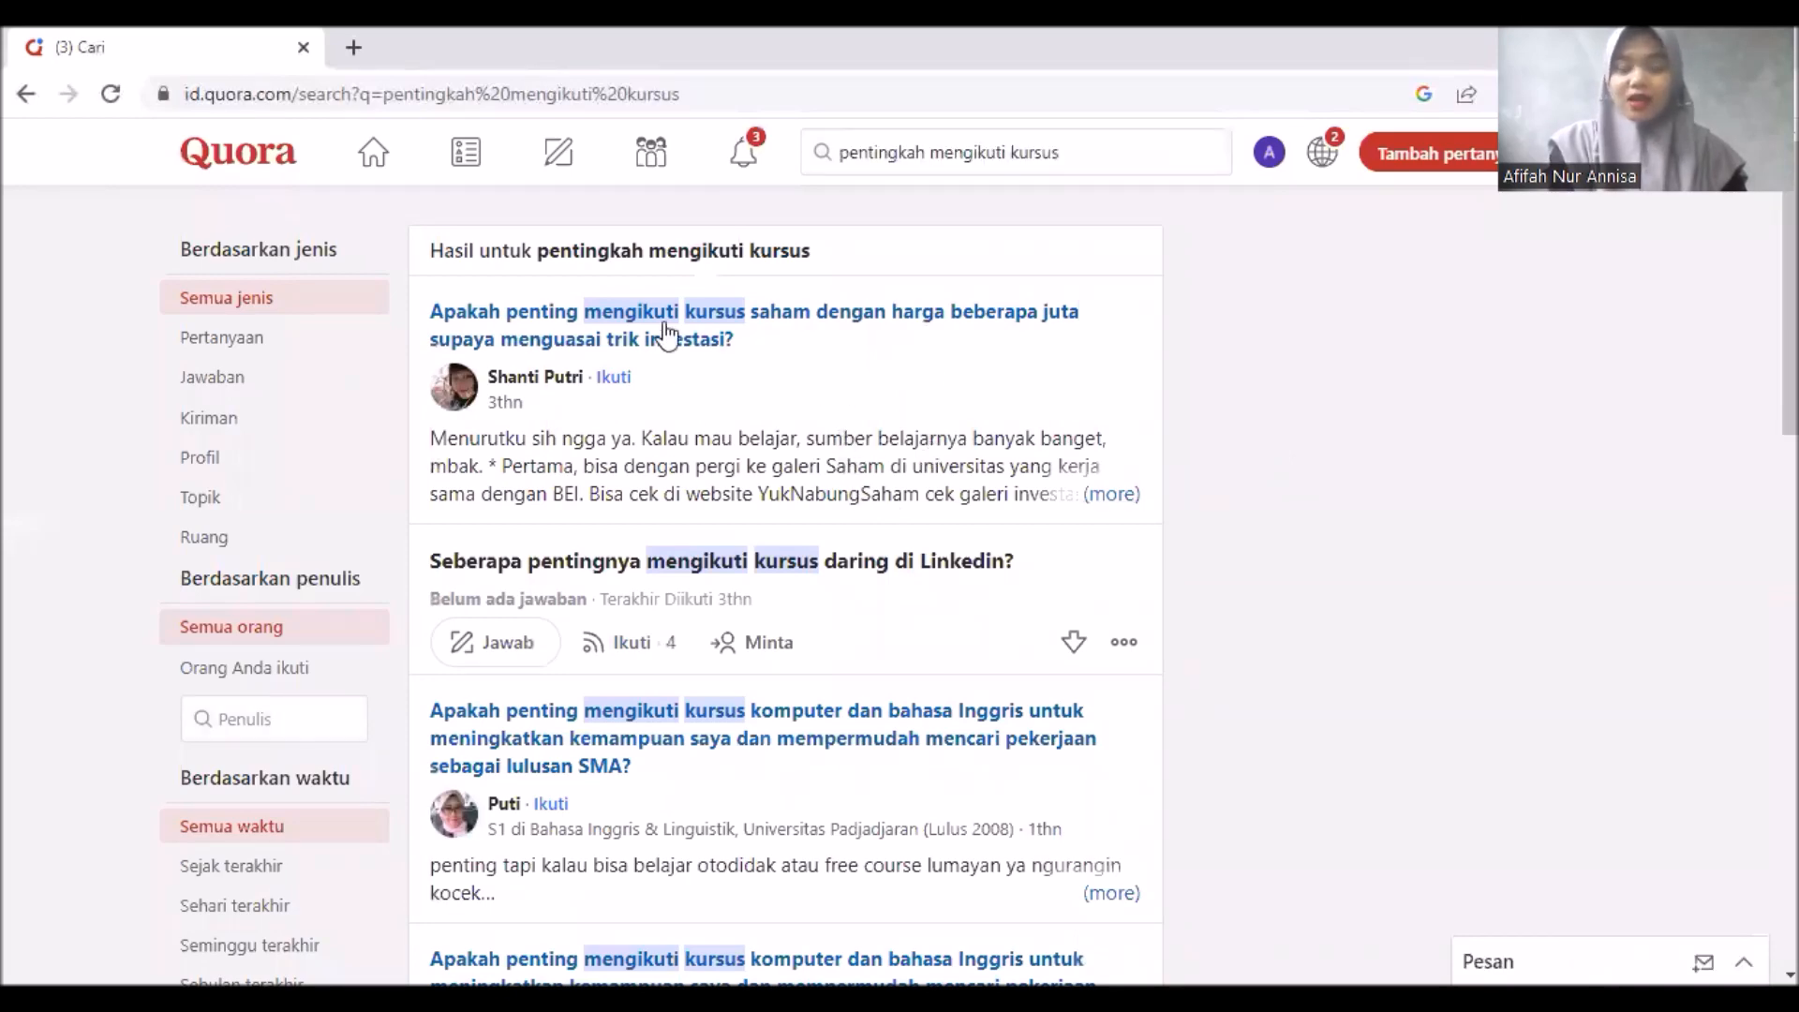
Skim the search results and open the answer editor for the question "Seberapa pentingnya mengikuti kursus daring di Linkedin?".
{"action": "scroll", "coordinate": [871, 539], "scroll_direction": "down", "scroll_amount": 15}
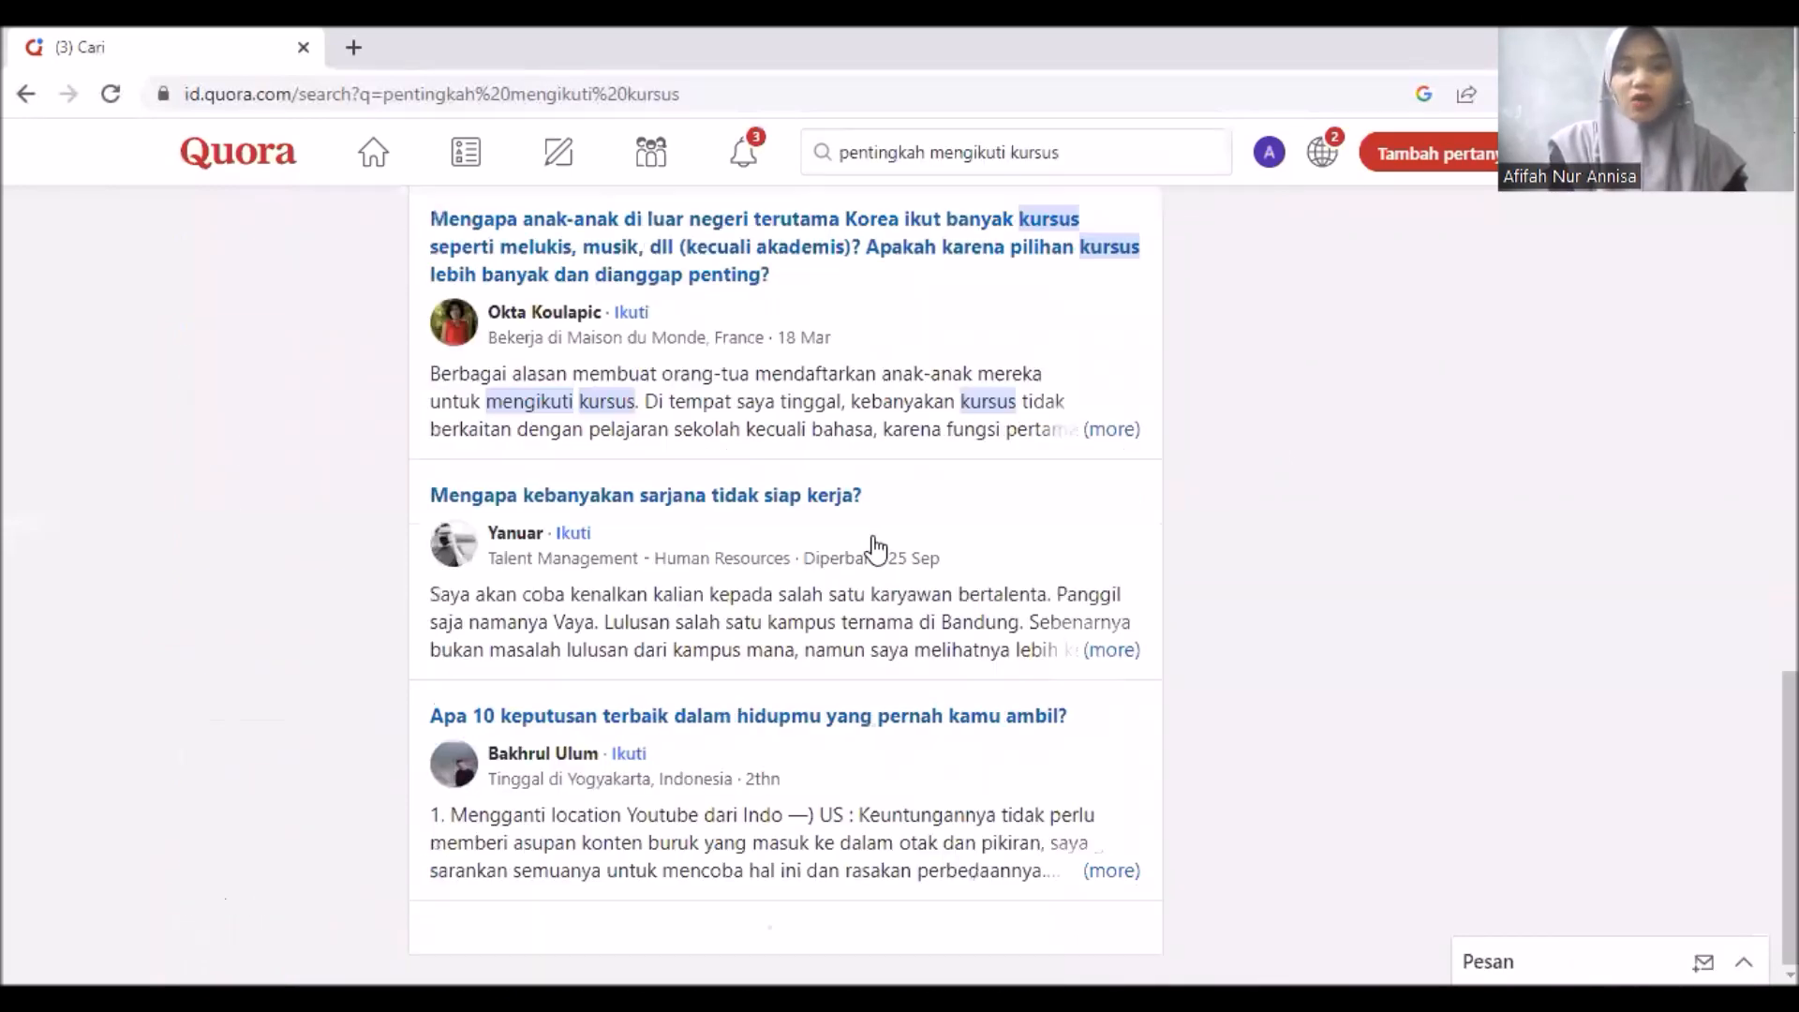
{"action": "scroll", "coordinate": [884, 535], "scroll_direction": "up", "scroll_amount": 2}
{"action": "scroll", "coordinate": [842, 506], "scroll_direction": "up", "scroll_amount": 15}
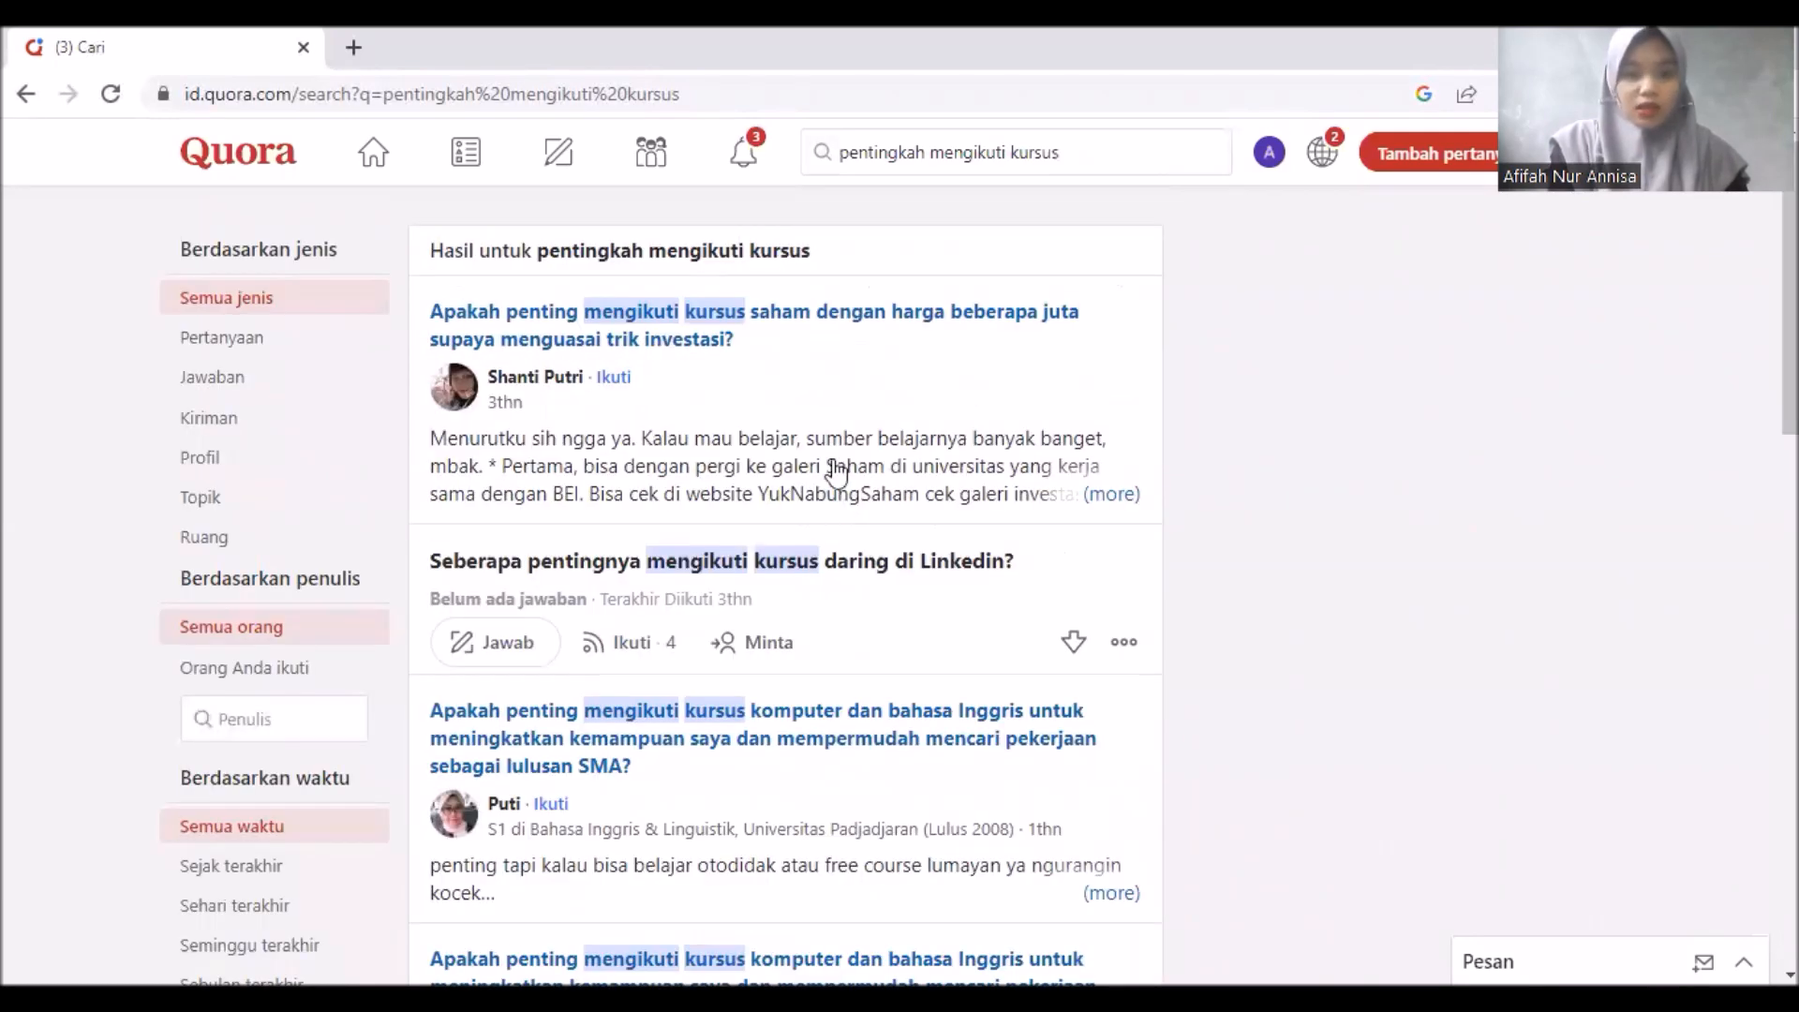
{"action": "left_click", "coordinate": [510, 645]}
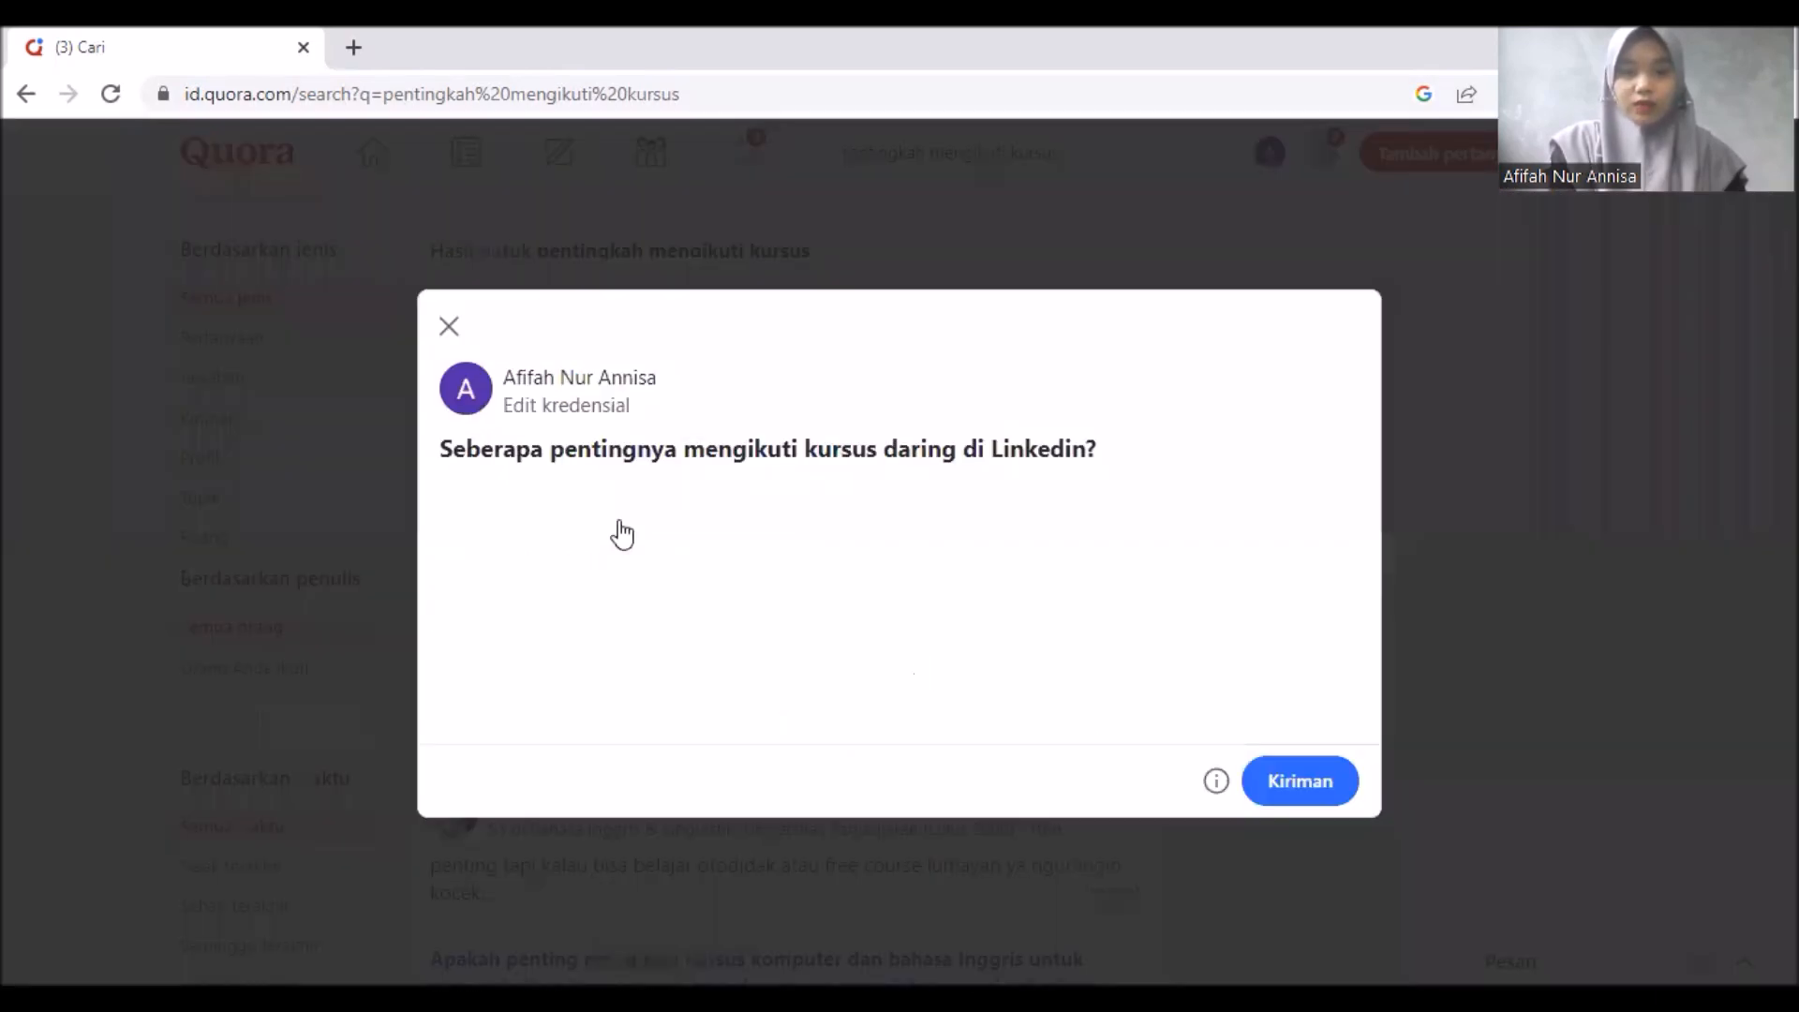
{"action": "left_click", "coordinate": [692, 448]}
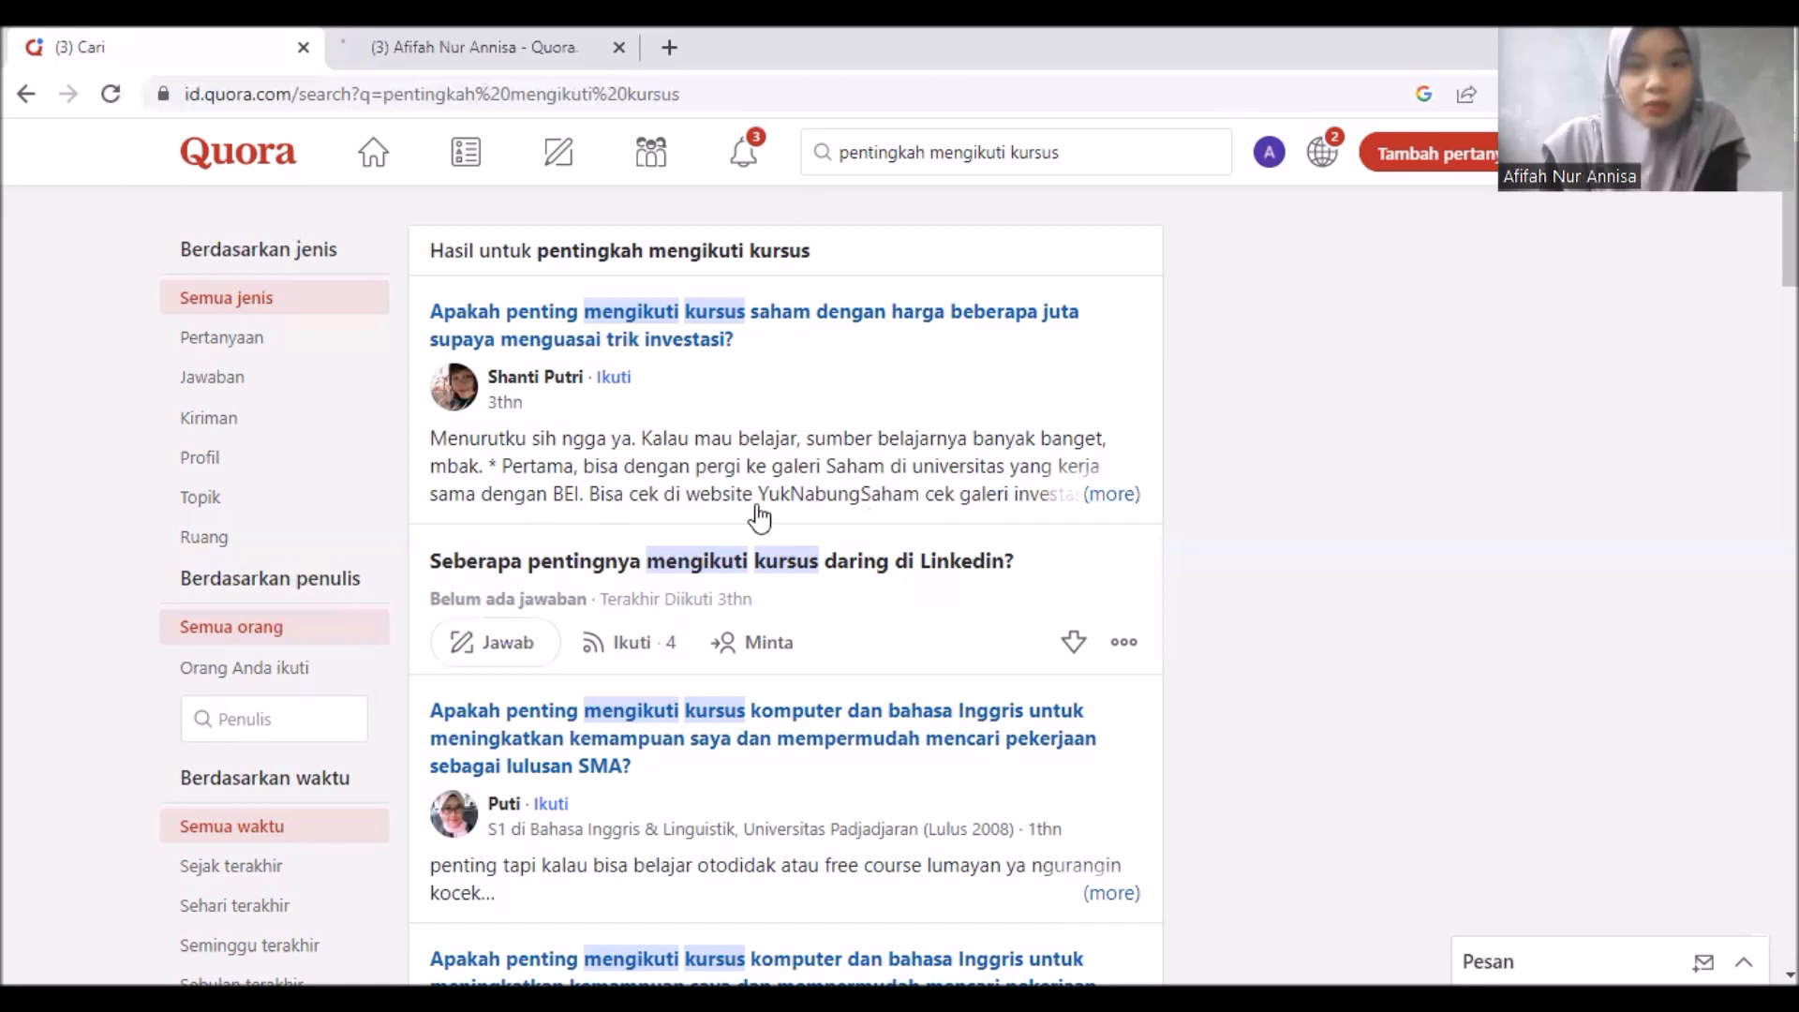
Expand the full answer to the stock course question and read through the other questions and answers in the results.
{"action": "left_click", "coordinate": [1123, 498]}
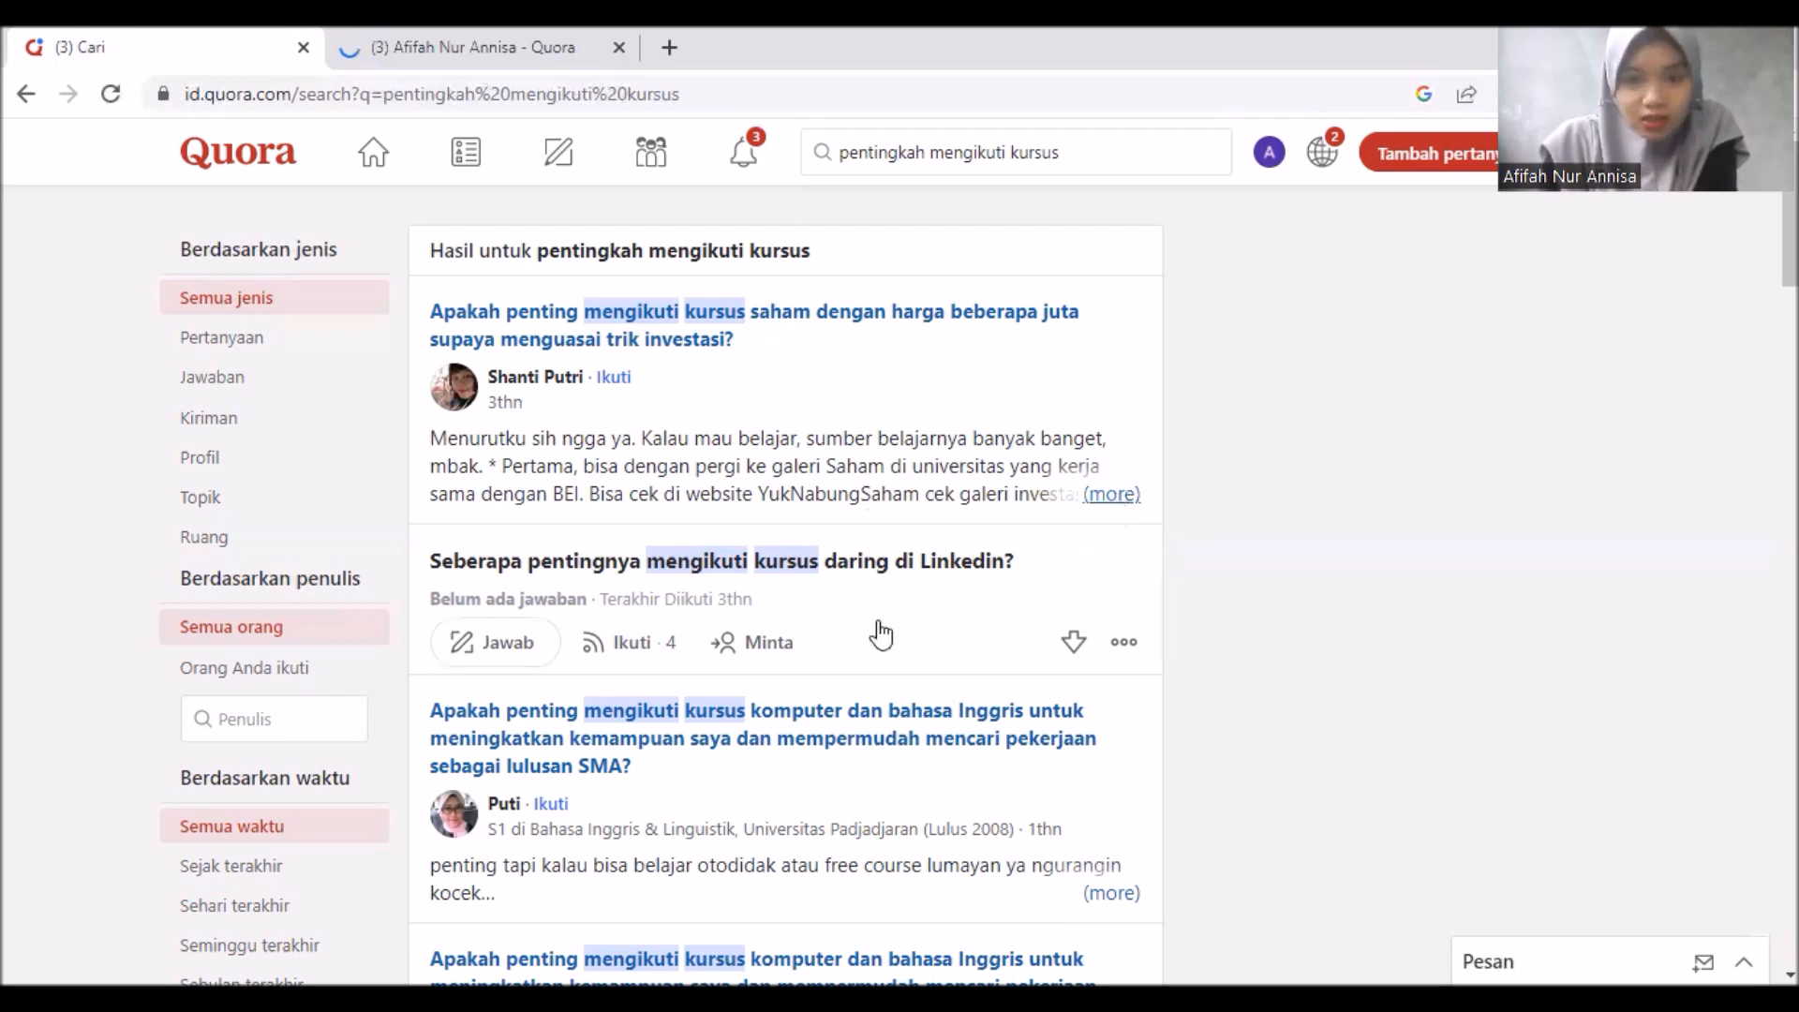
{"action": "scroll", "coordinate": [774, 669], "scroll_direction": "down", "scroll_amount": 4}
{"action": "scroll", "coordinate": [614, 714], "scroll_direction": "down", "scroll_amount": 1}
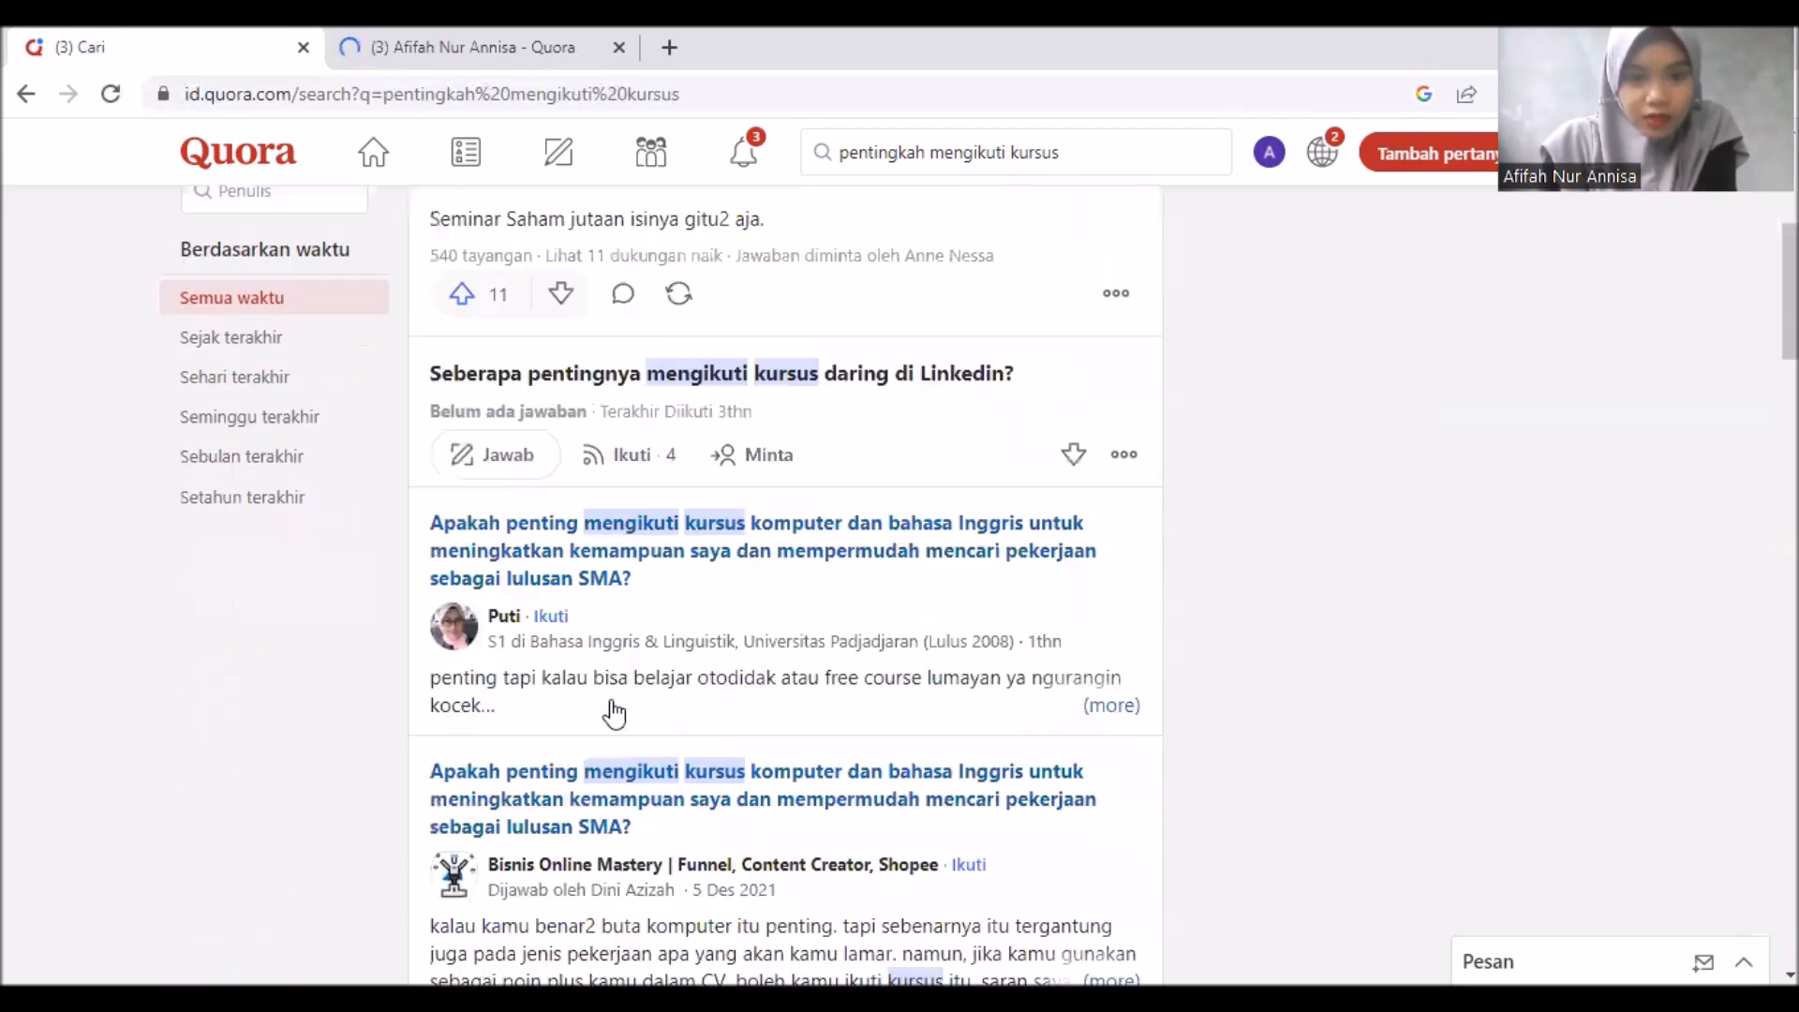
{"action": "scroll", "coordinate": [785, 610], "scroll_direction": "down", "scroll_amount": 1}
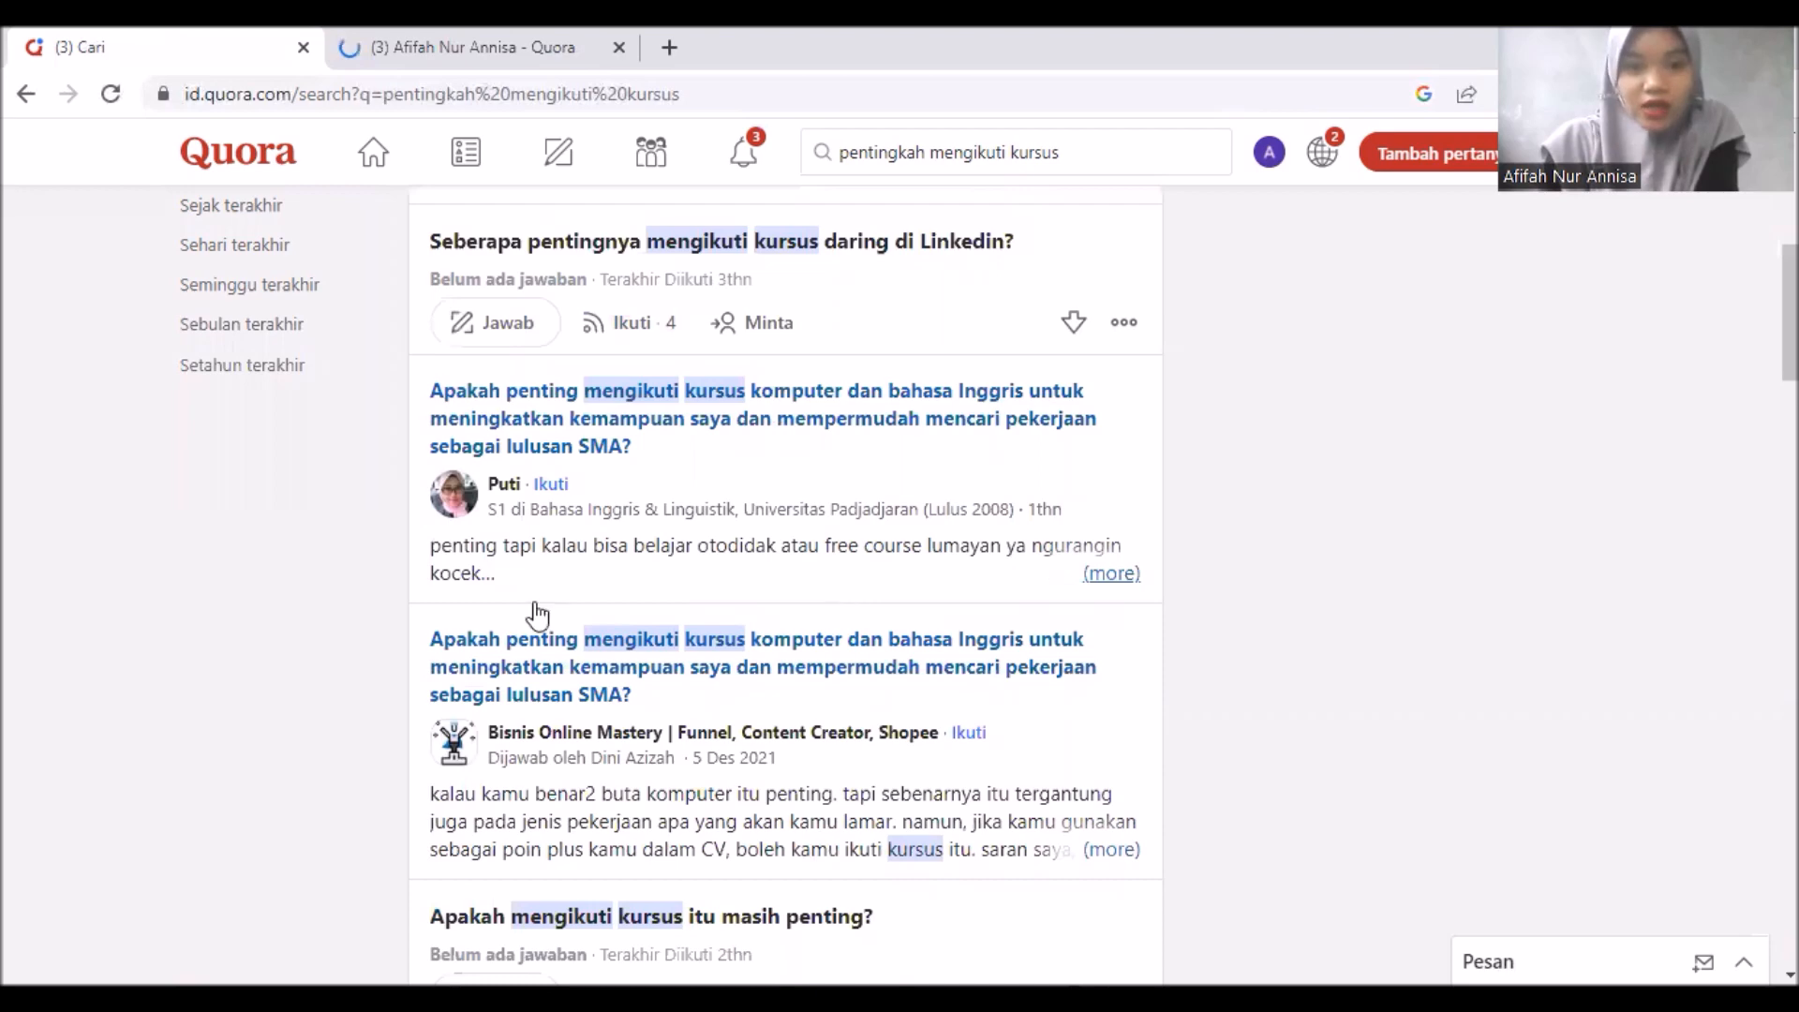
{"action": "scroll", "coordinate": [829, 637], "scroll_direction": "down", "scroll_amount": 2}
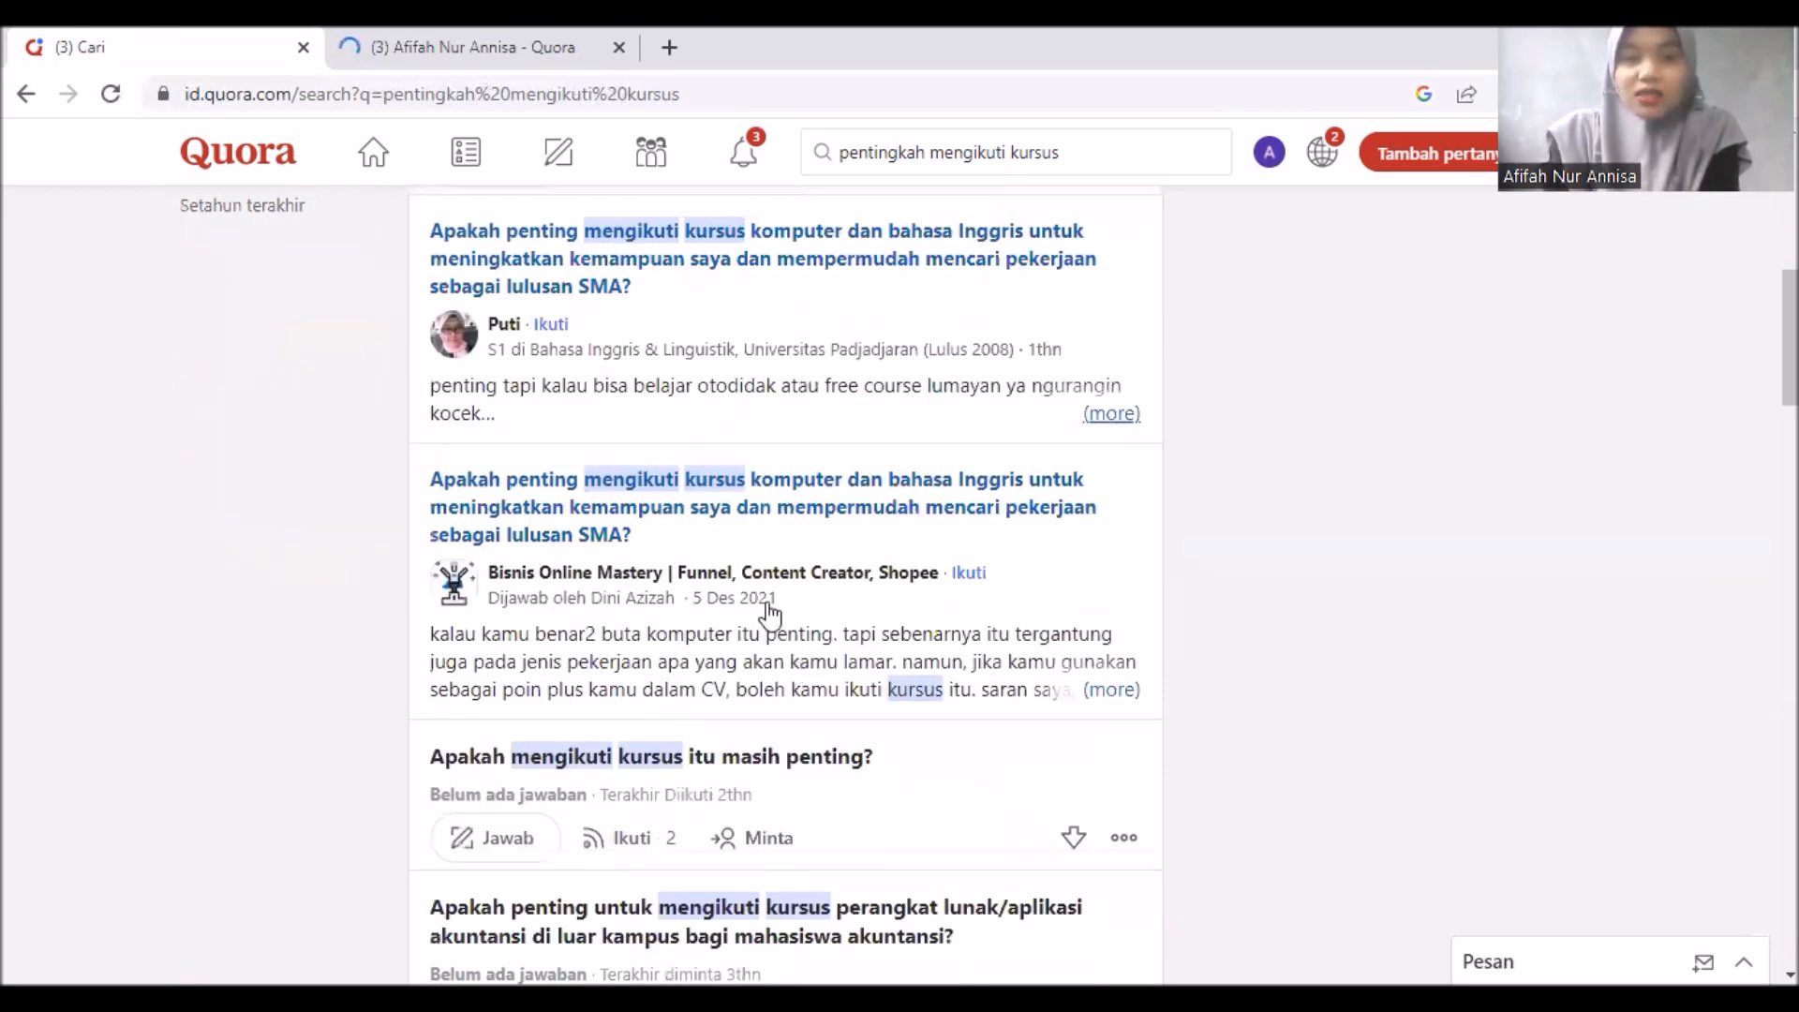
{"action": "scroll", "coordinate": [766, 614], "scroll_direction": "down", "scroll_amount": 1}
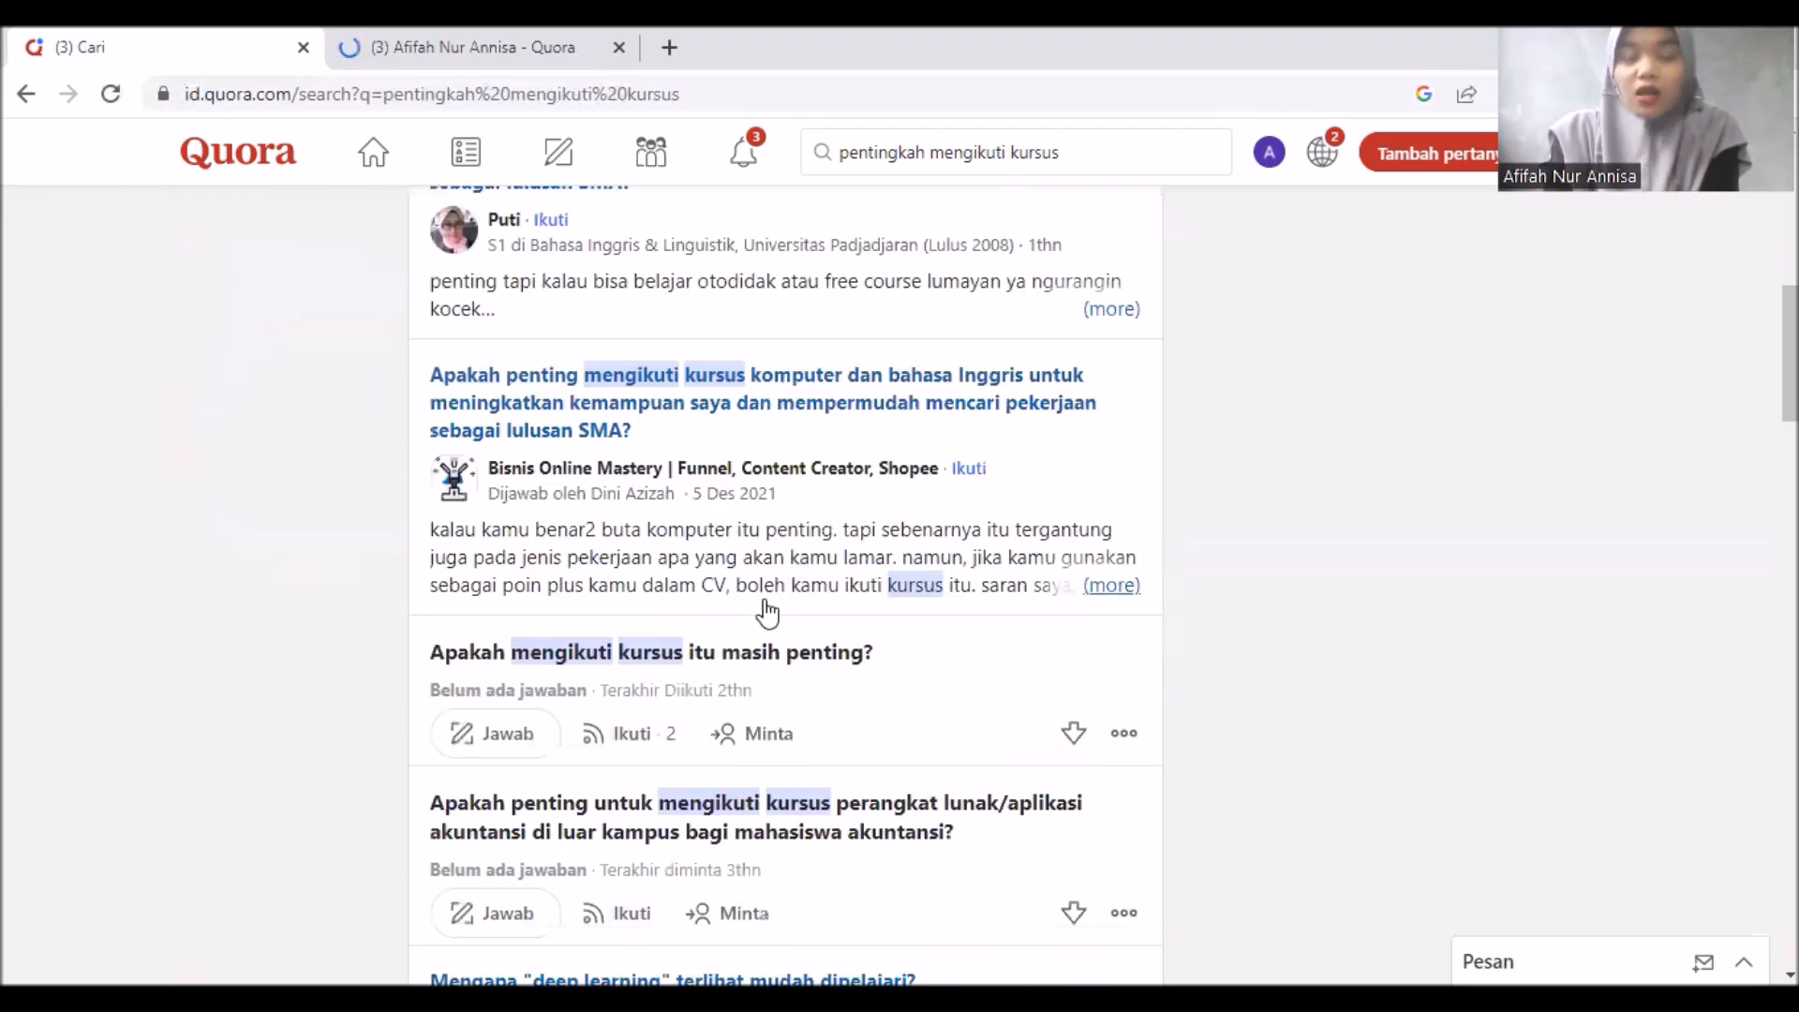
{"action": "scroll", "coordinate": [767, 613], "scroll_direction": "down", "scroll_amount": 1}
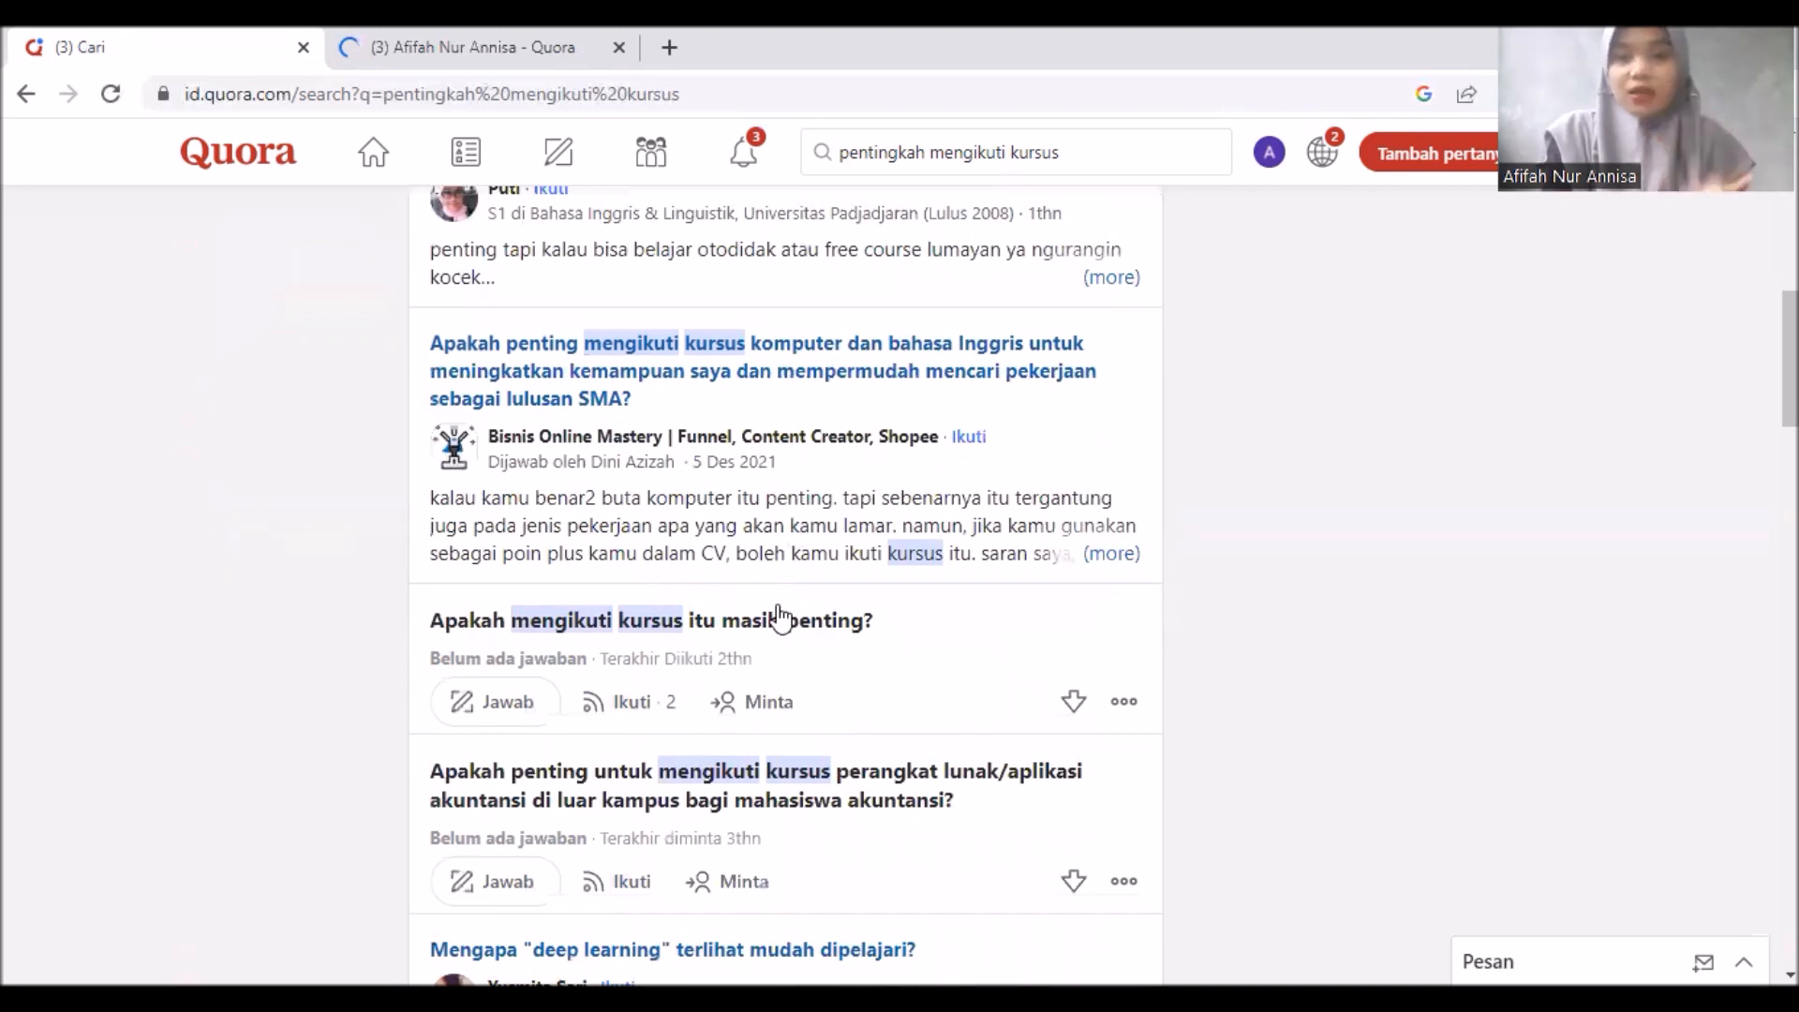
{"action": "scroll", "coordinate": [778, 619], "scroll_direction": "down", "scroll_amount": 2}
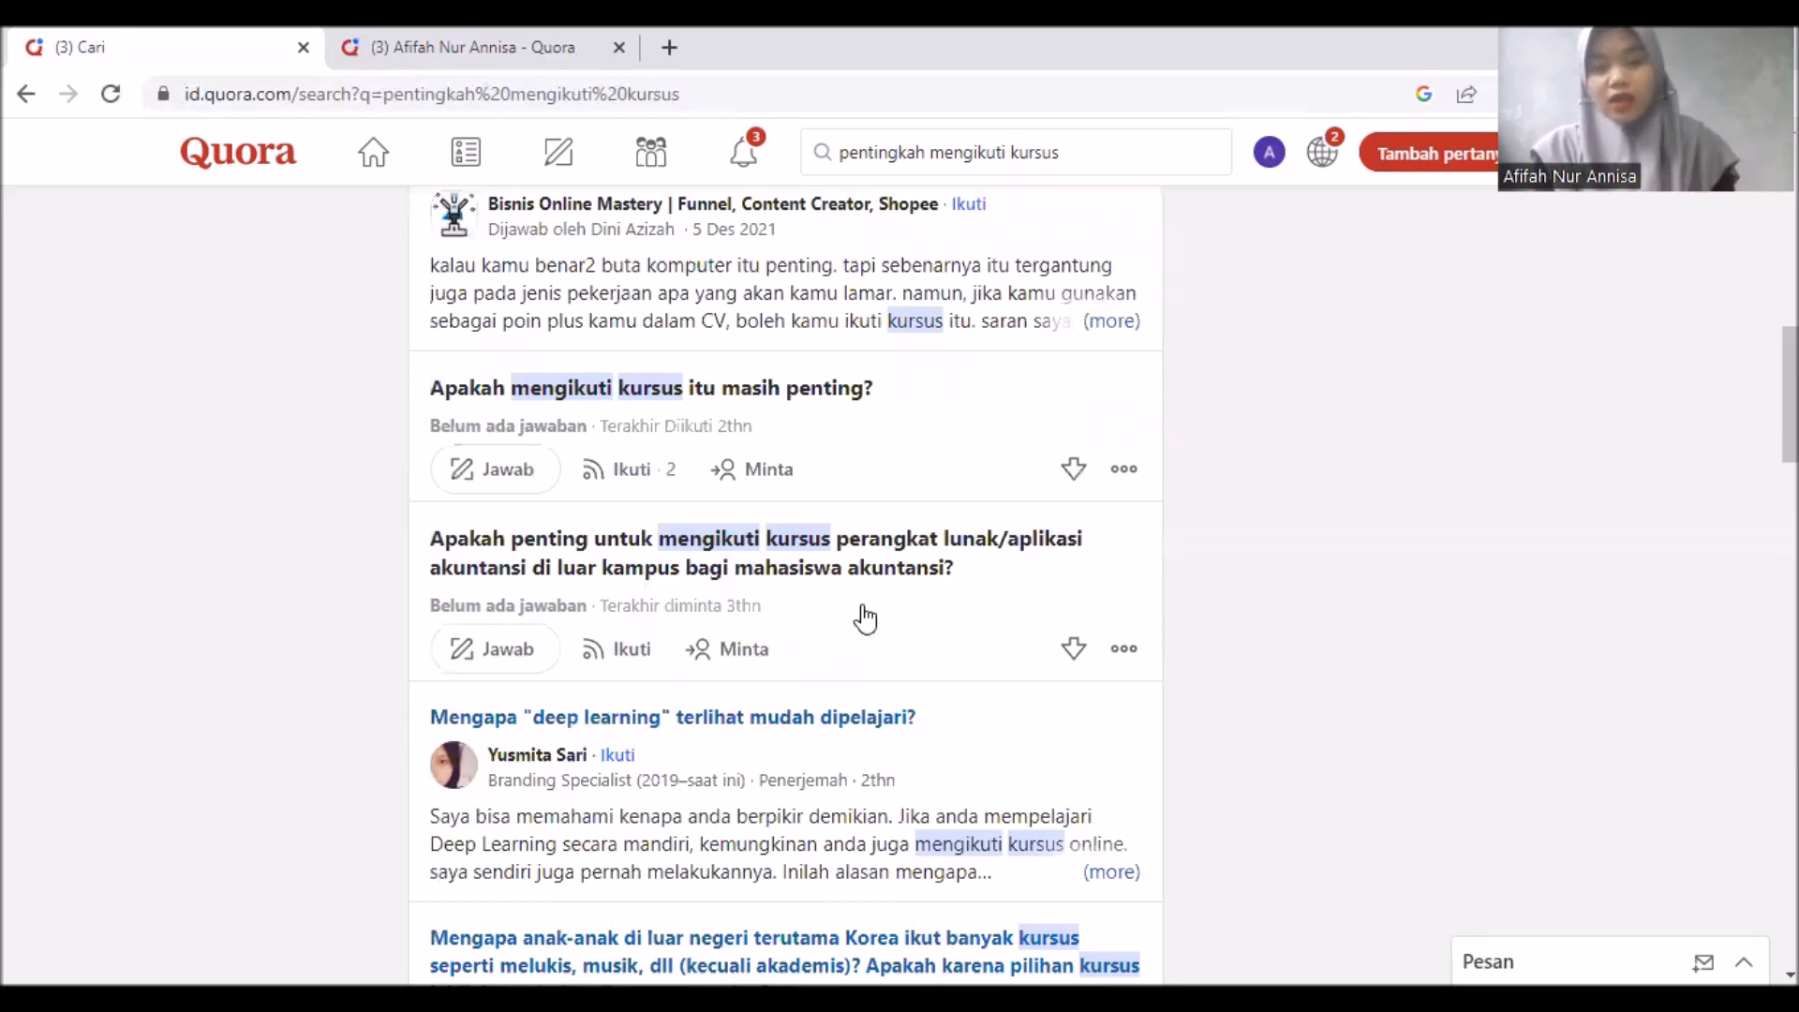
{"action": "scroll", "coordinate": [864, 619], "scroll_direction": "up", "scroll_amount": 10}
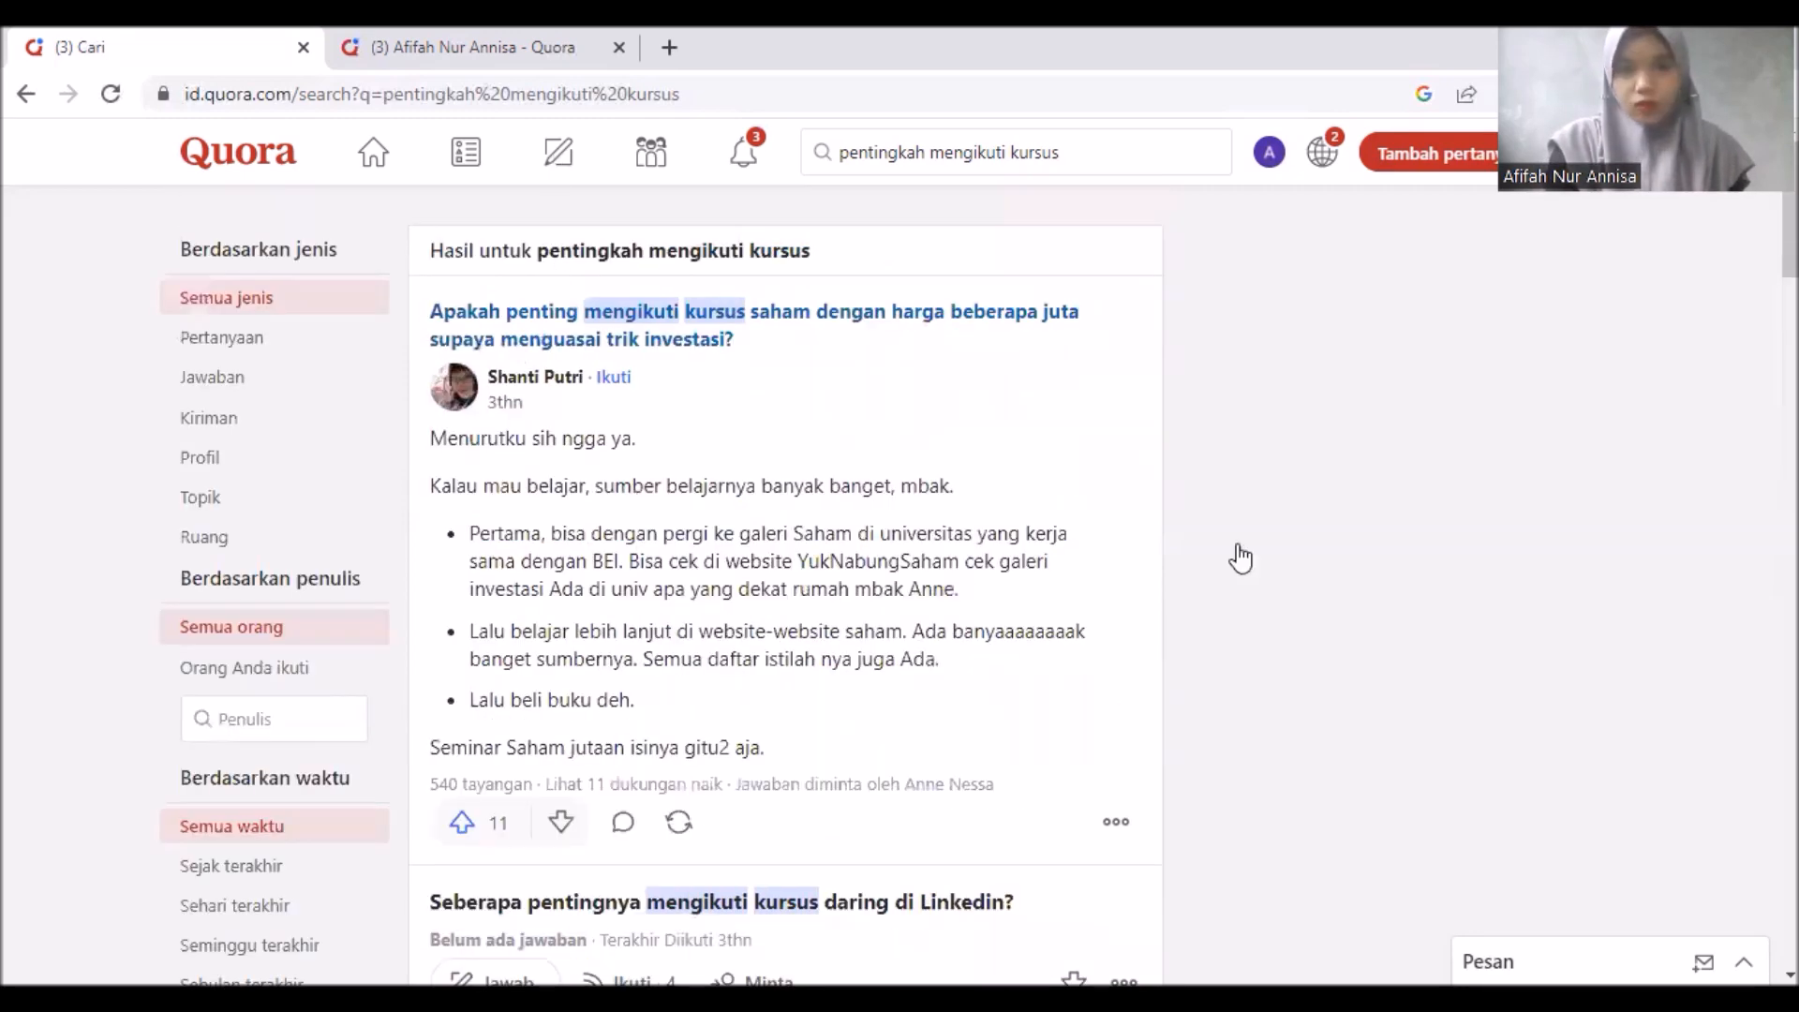
Start a new question from the home feed and write "Apakah penting pembelajaran bahasa Inggris bagi anak-anak di desa?".
{"action": "left_click", "coordinate": [559, 151]}
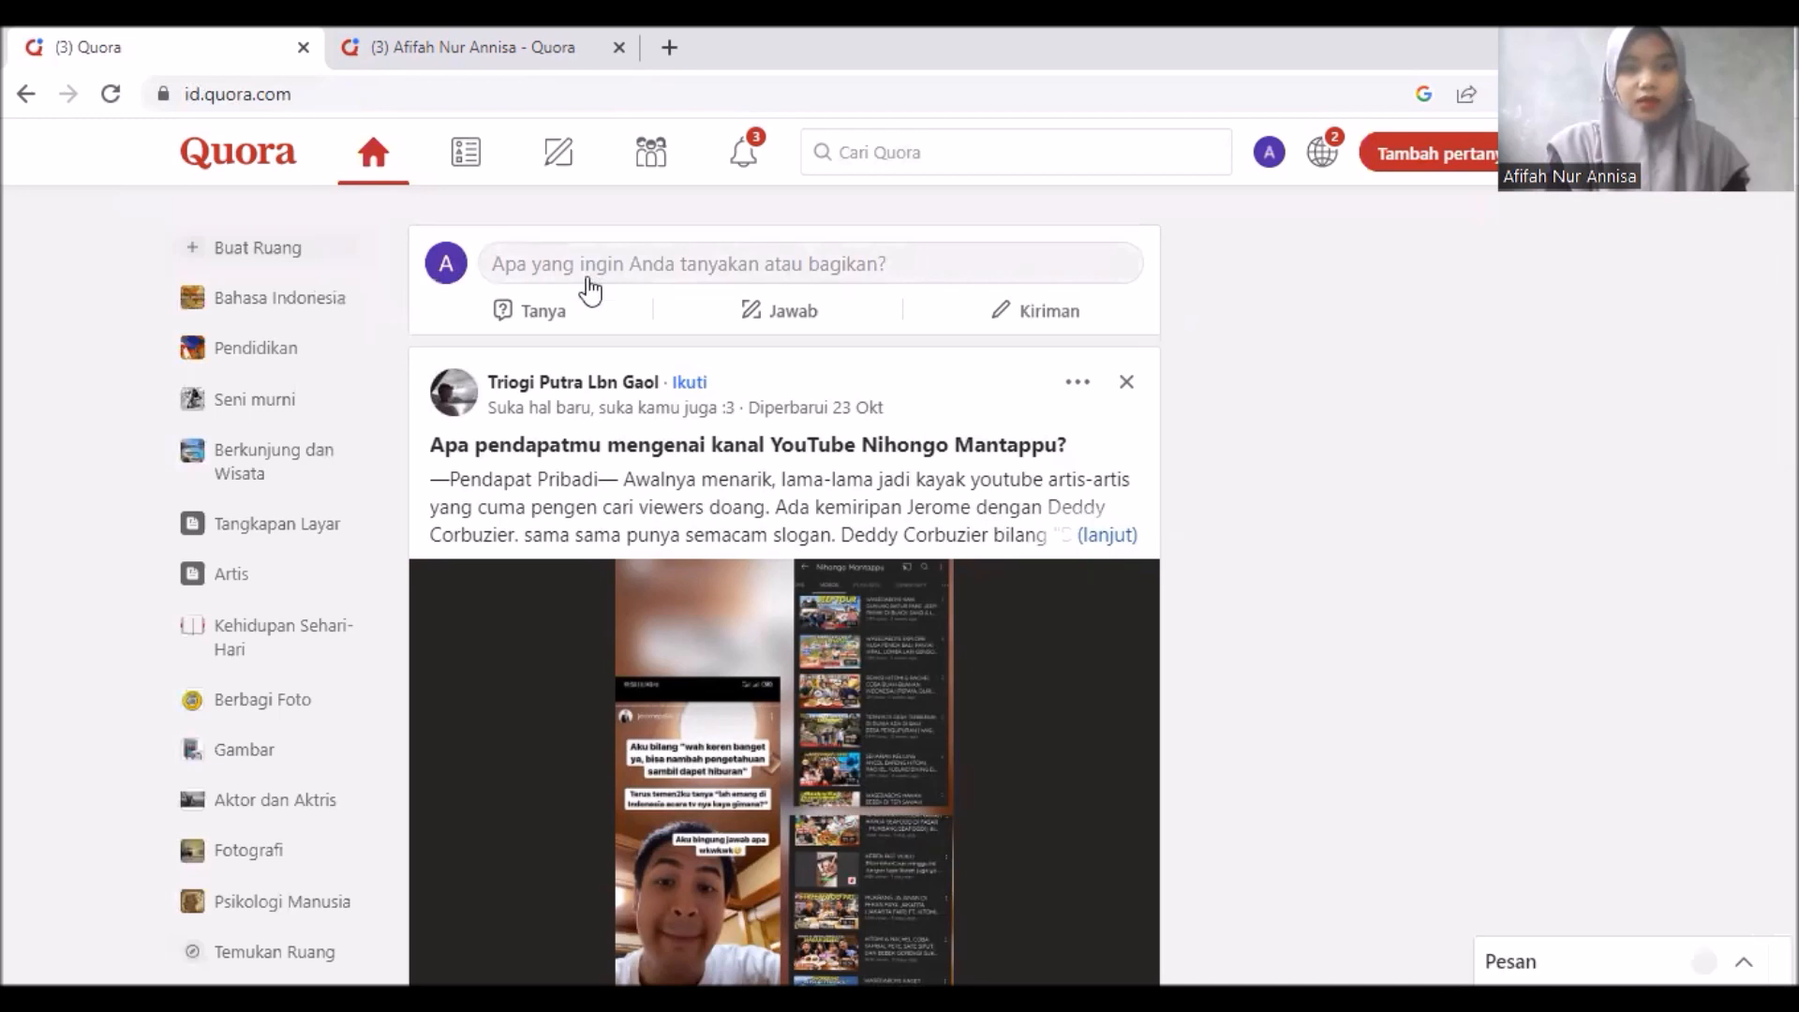
{"action": "left_click", "coordinate": [1056, 476]}
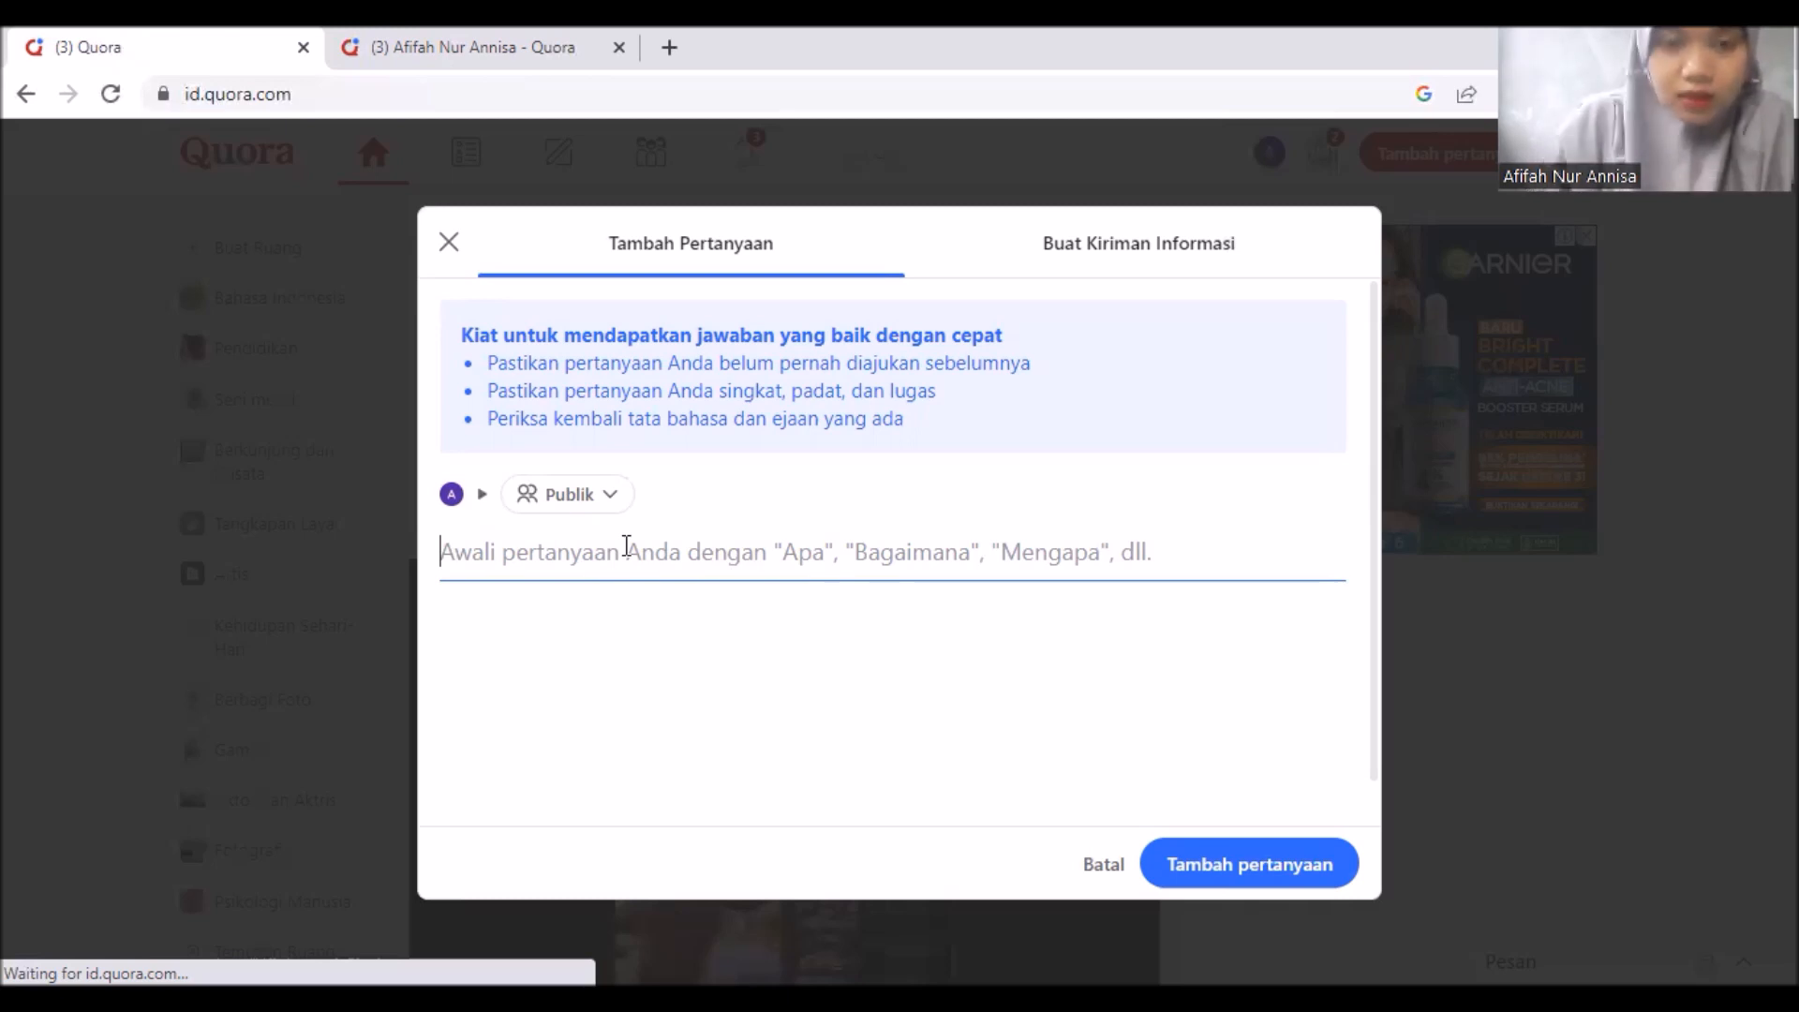
{"action": "type", "text": "Apakah penting pembelajaran bahasa?"}
{"action": "left_click", "coordinate": [832, 553]}
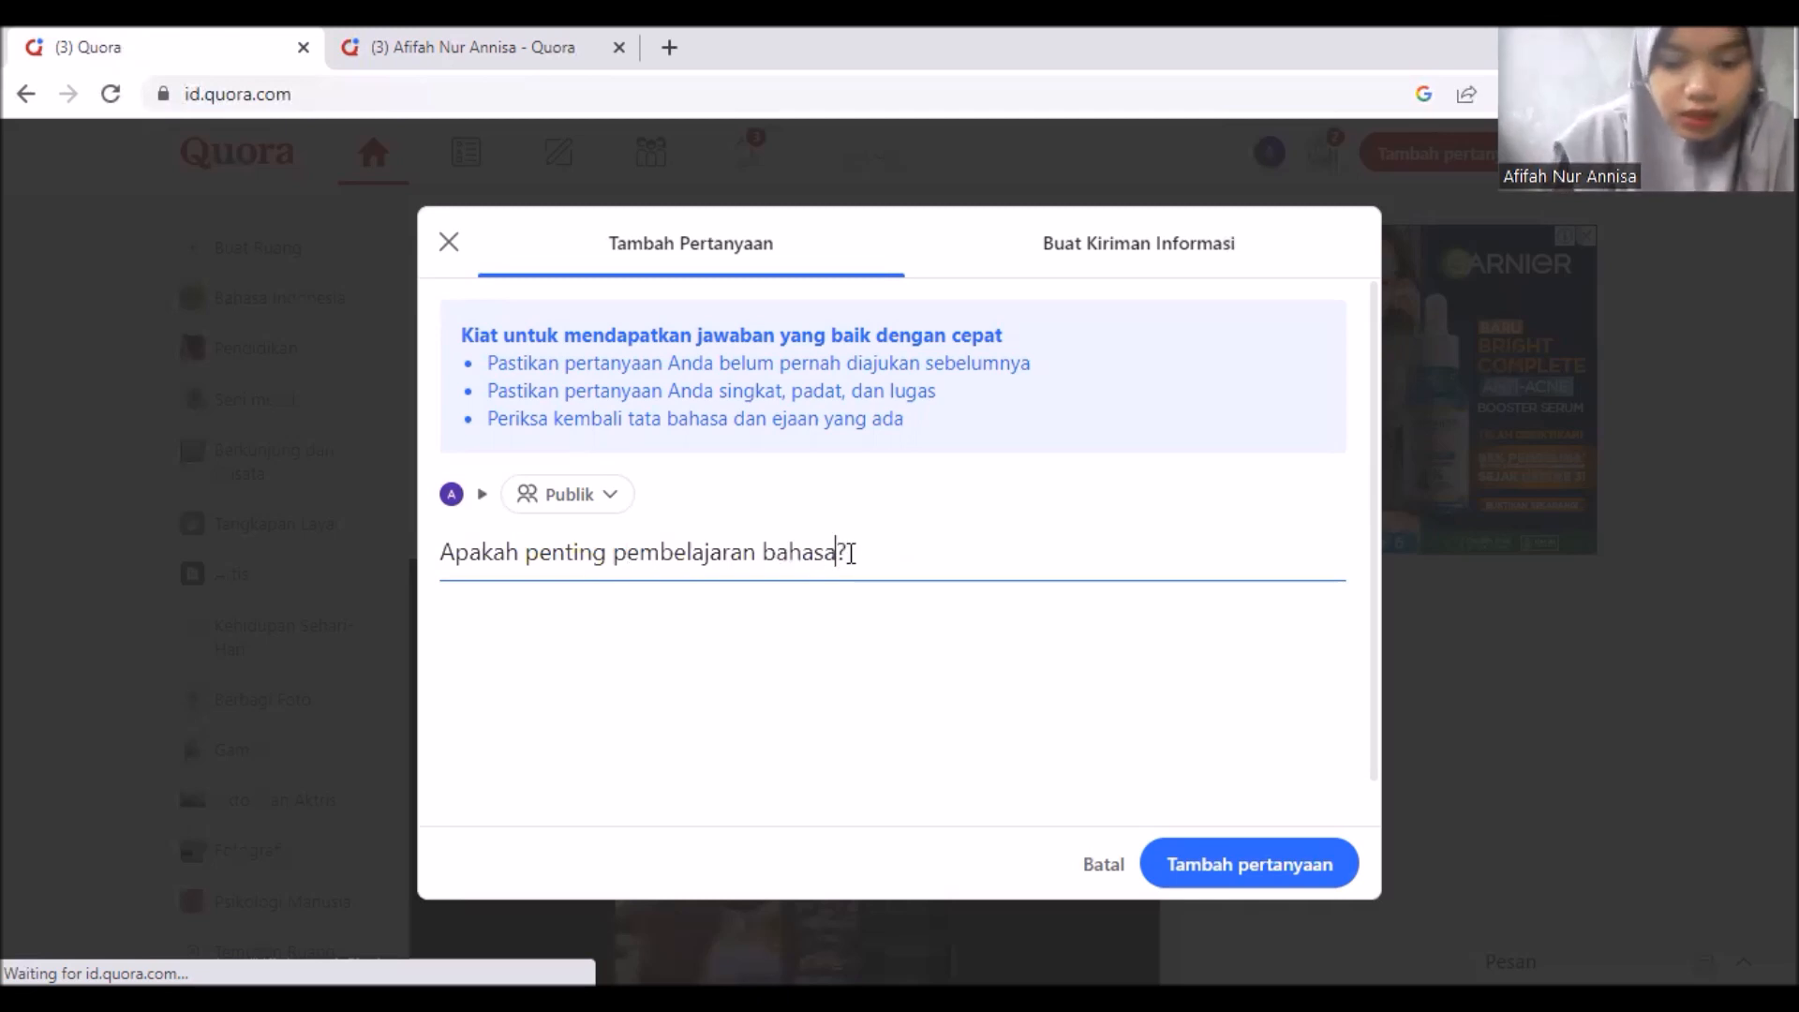
{"action": "type", "text": "Ing"}
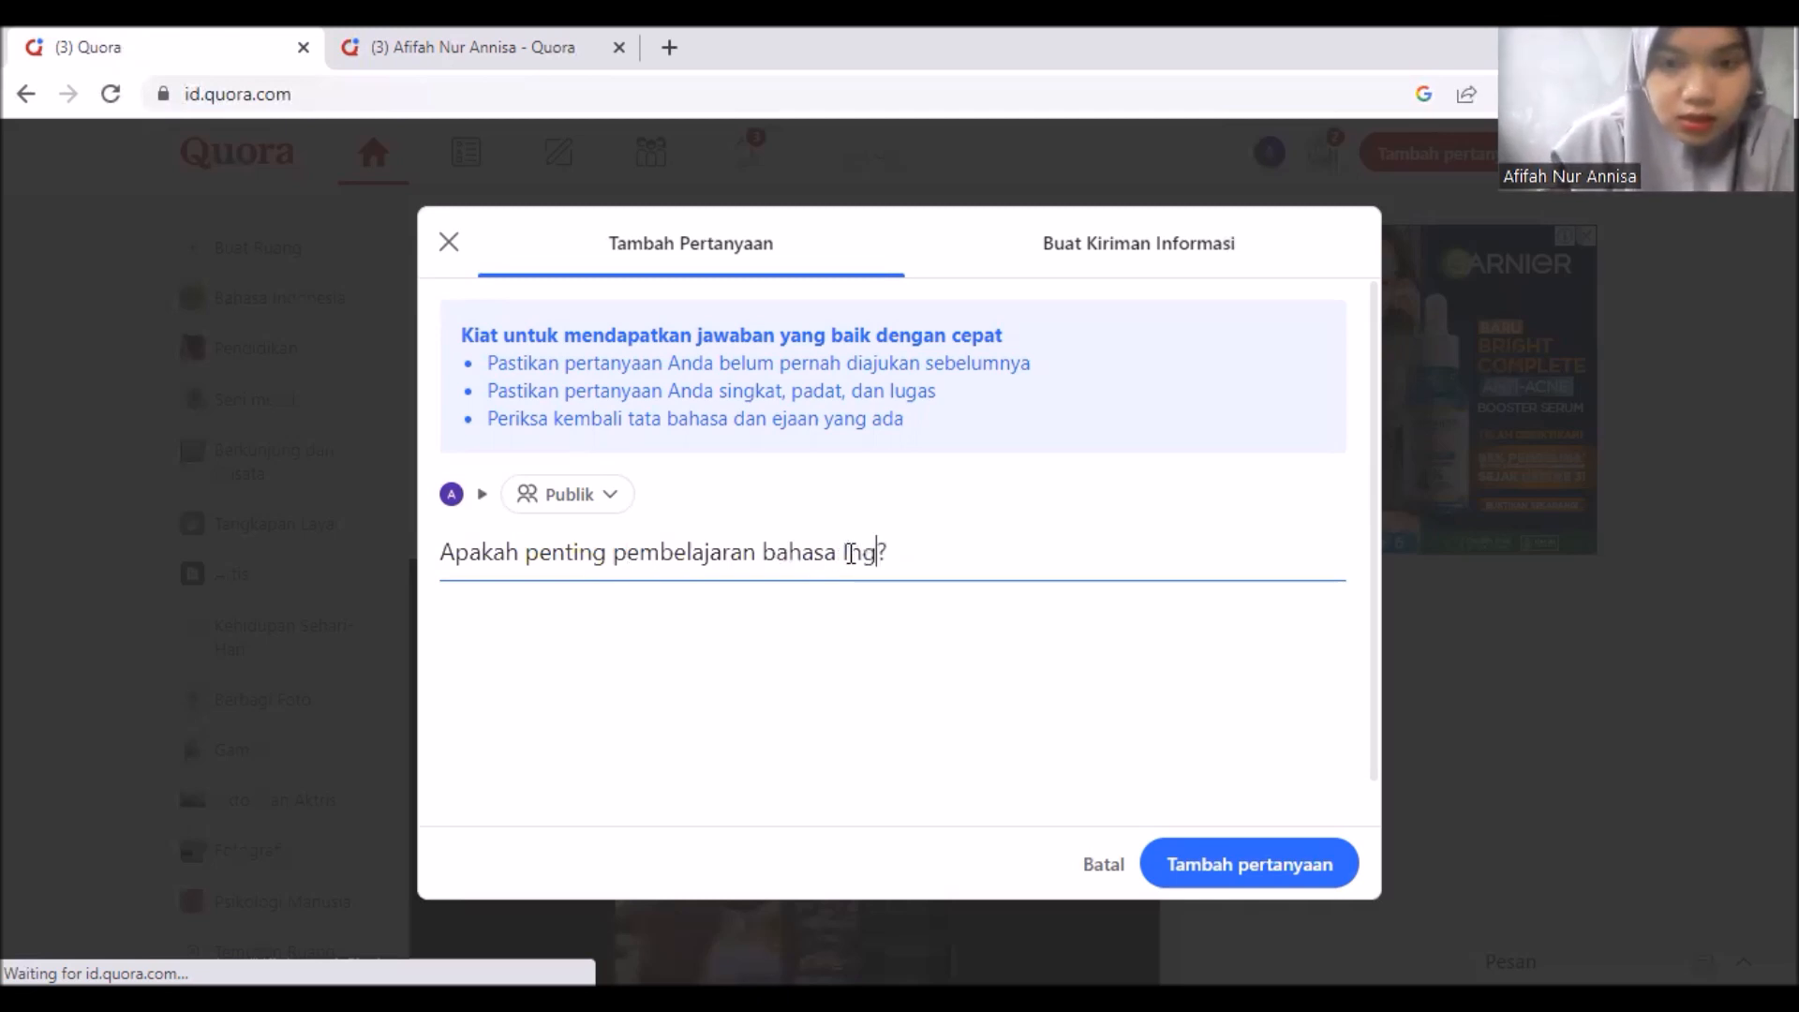
{"action": "type", "text": "gris"}
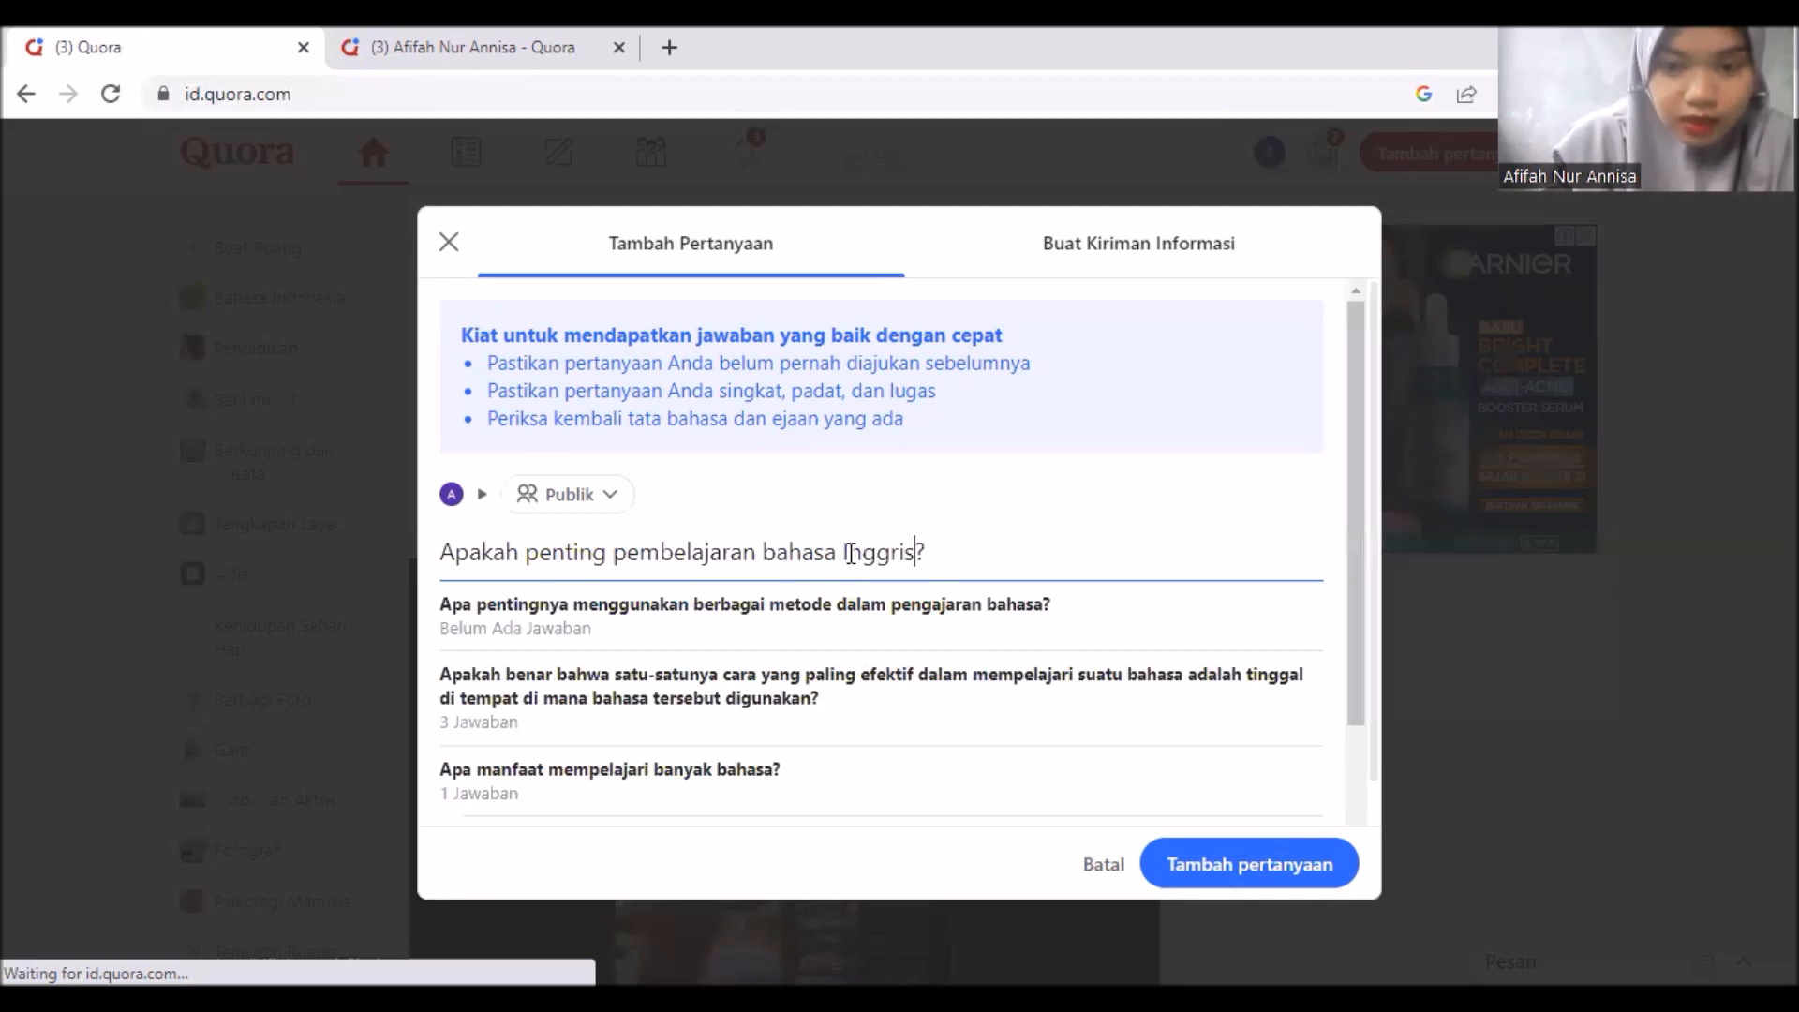
{"action": "type", "text": " bagi "}
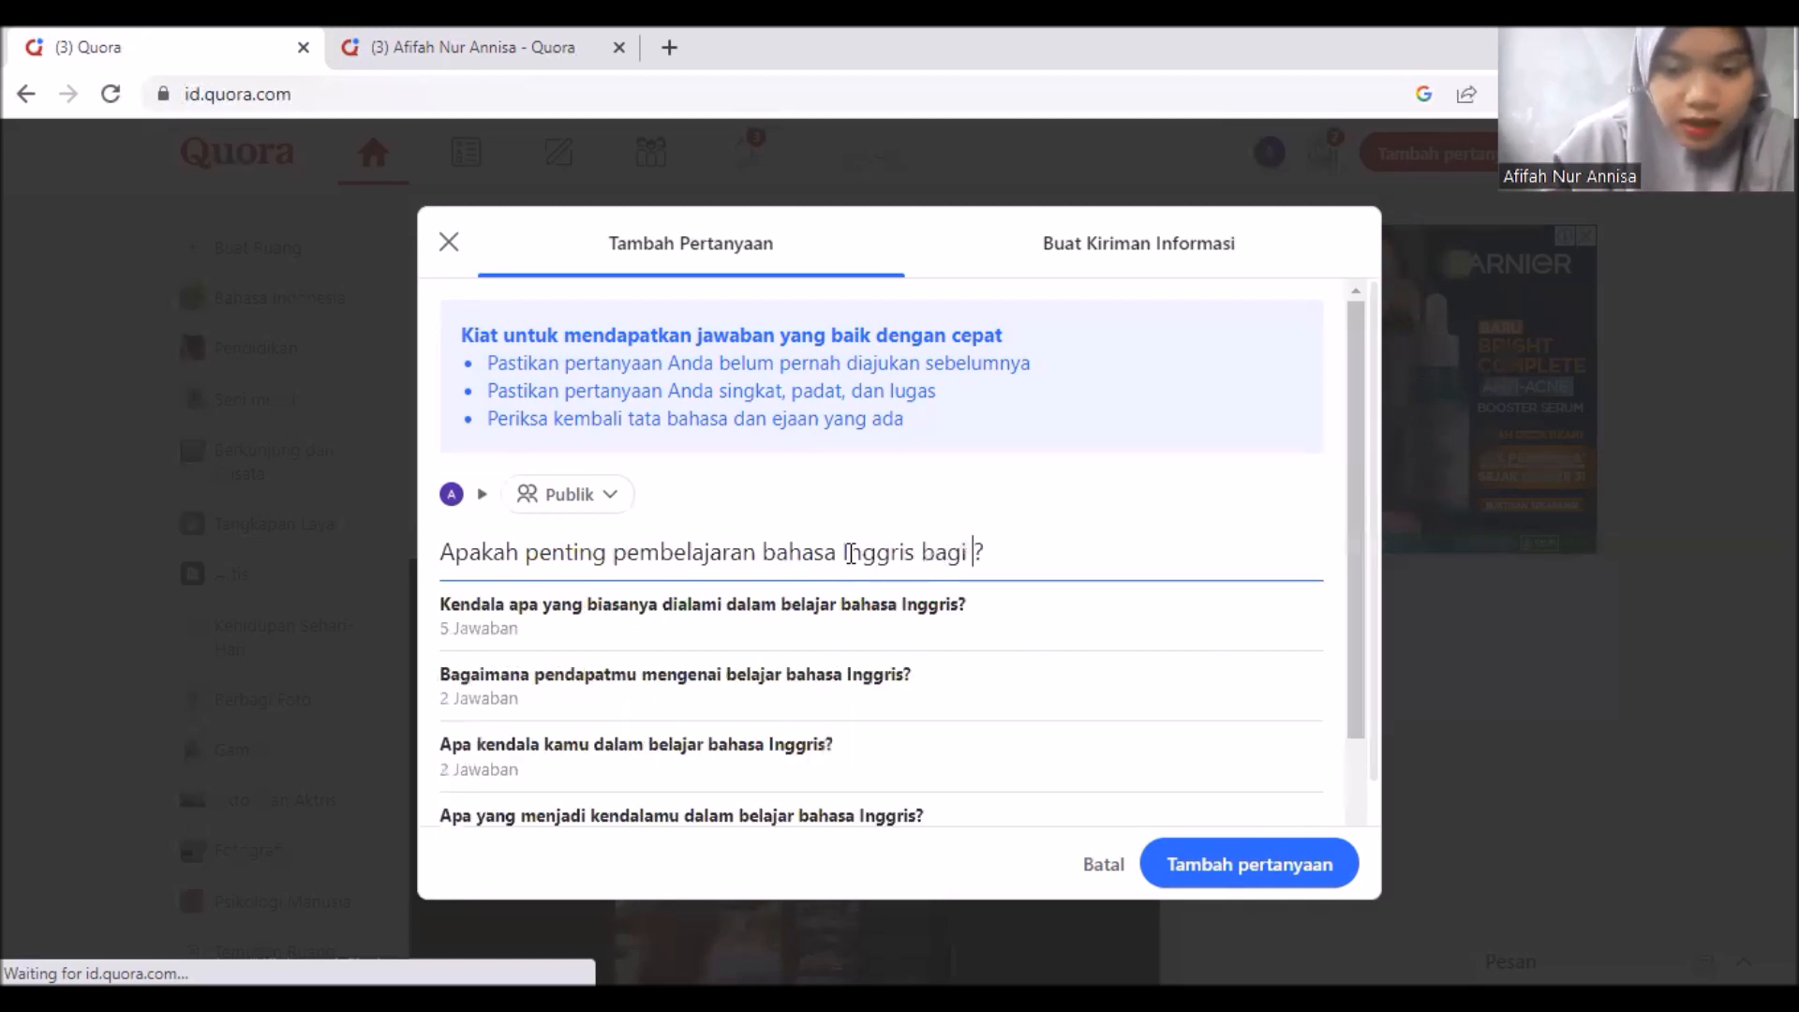
{"action": "type", "text": "anak"}
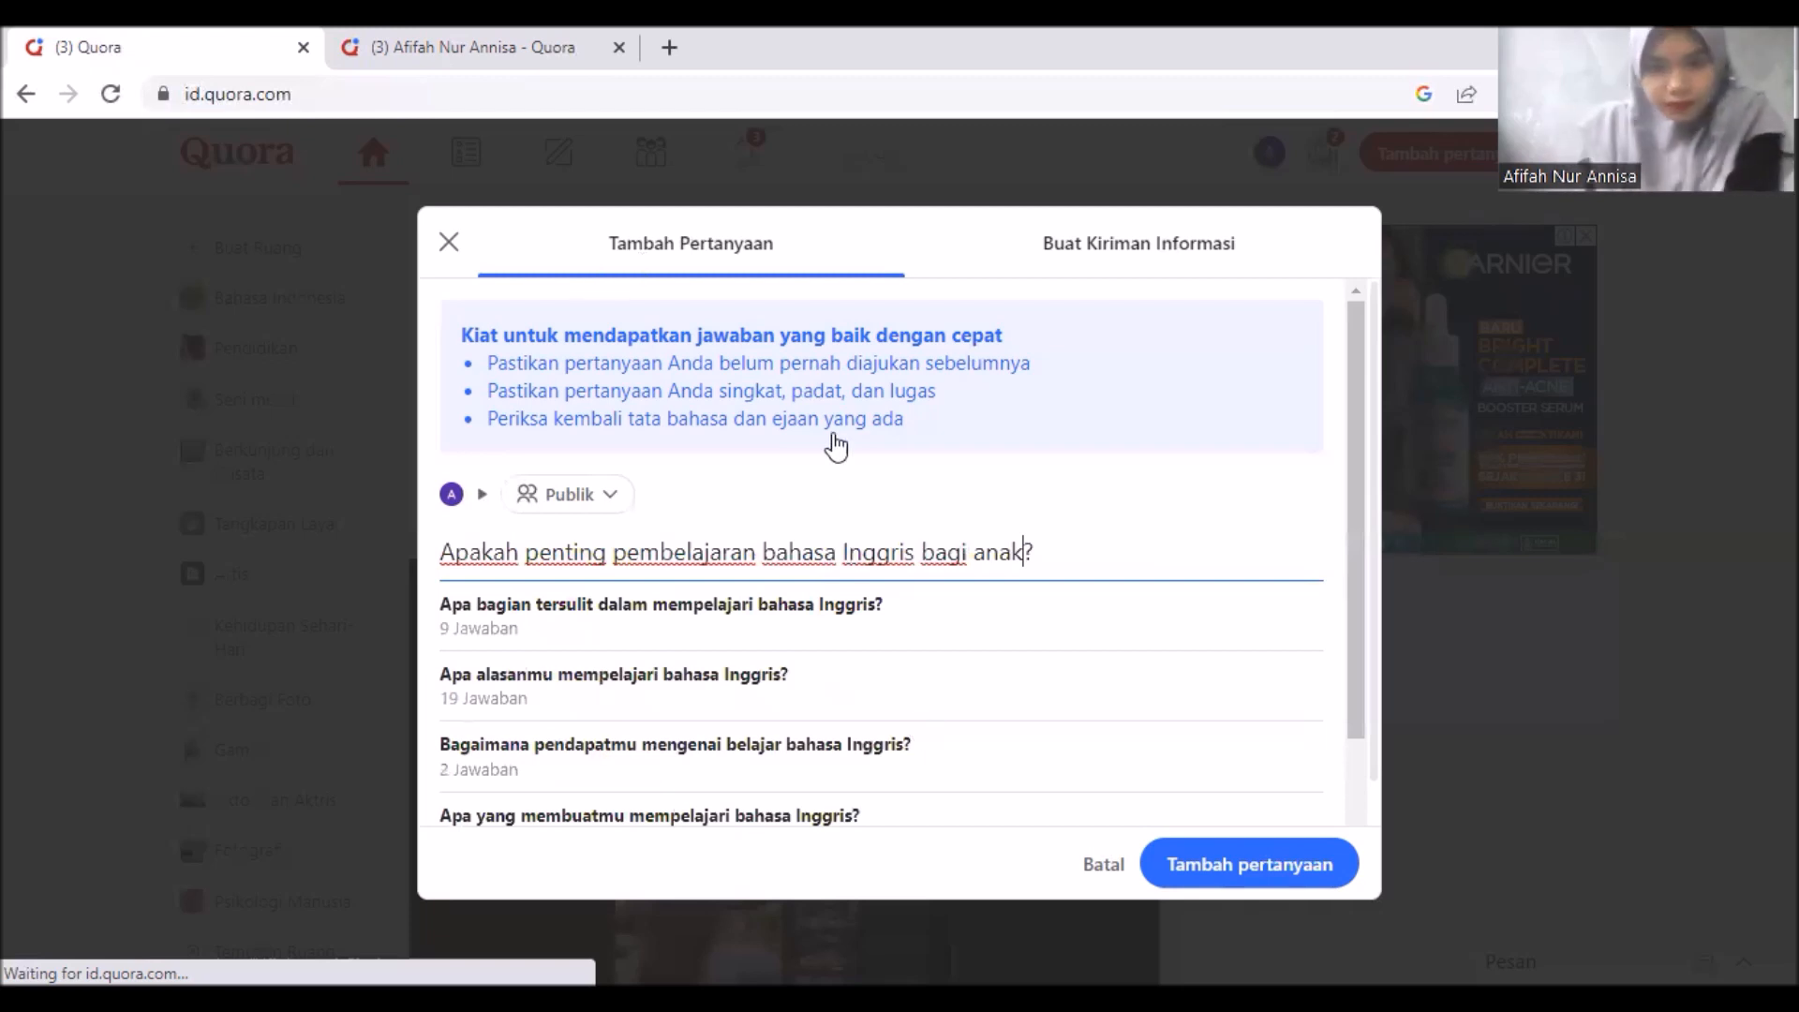
{"action": "type", "text": "-anak di desa"}
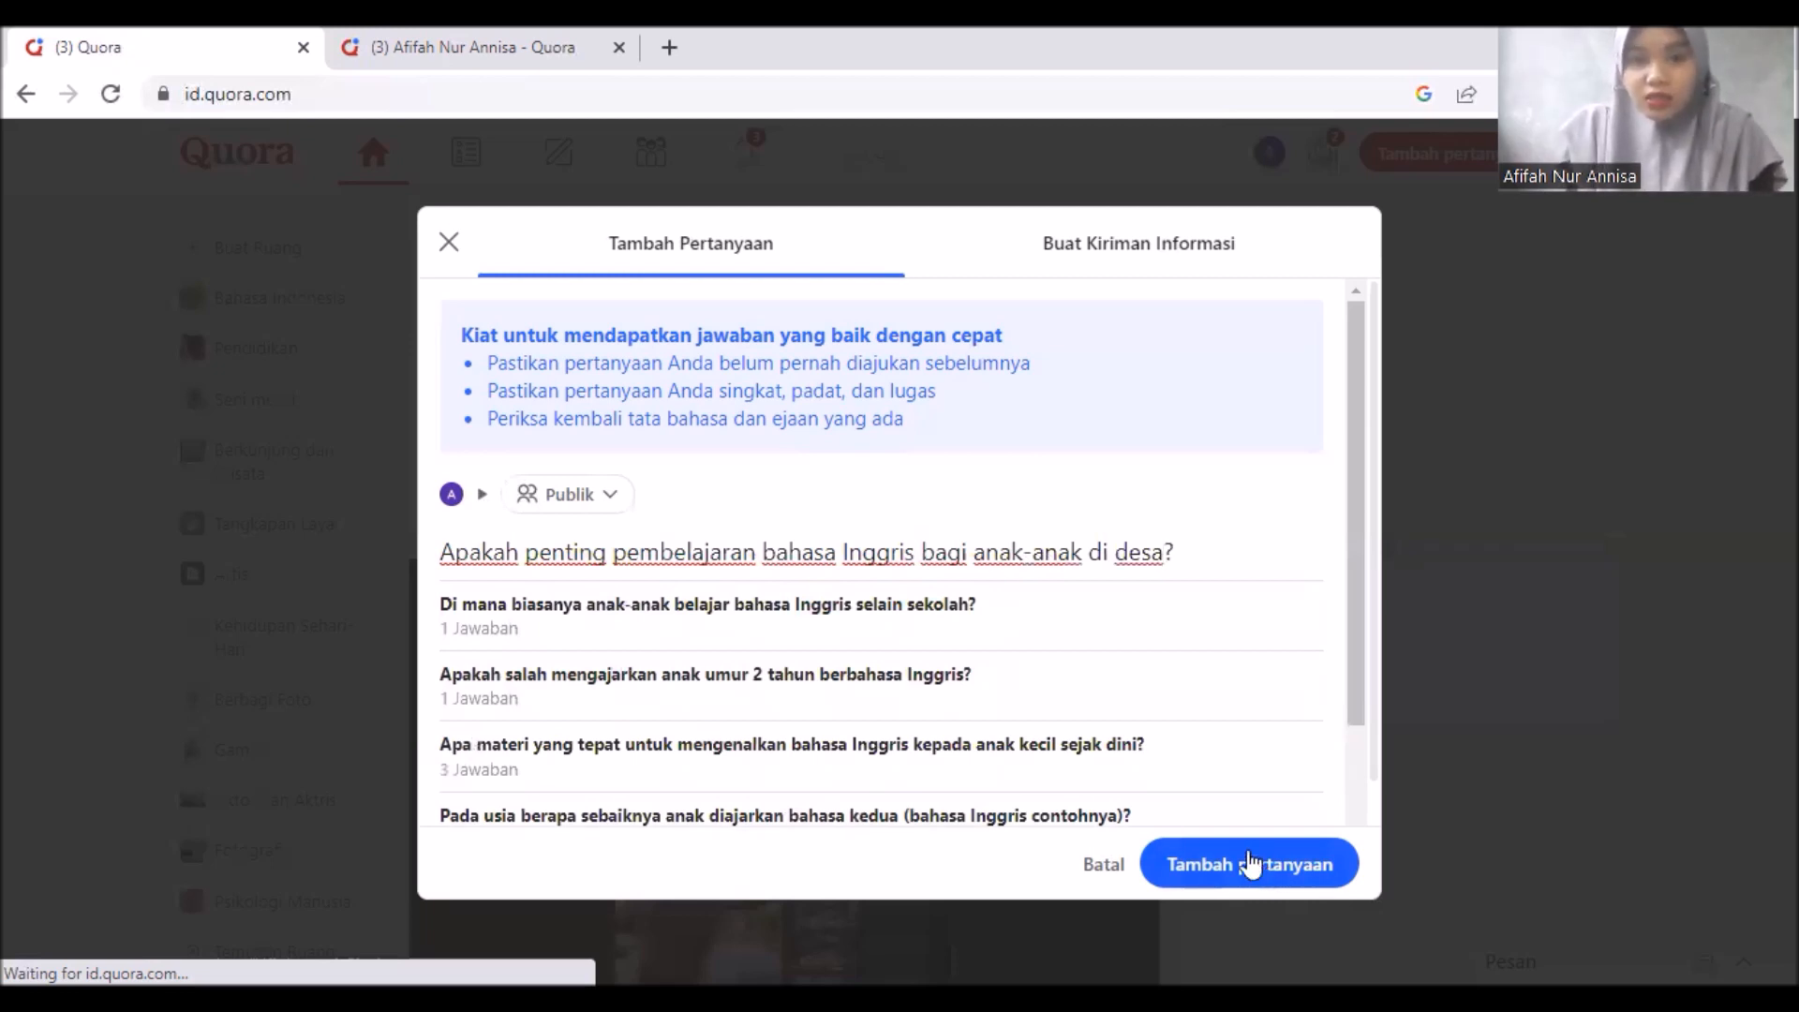
Change the new question's visibility to "Dibatasi" and submit the question.
{"action": "left_click", "coordinate": [1256, 863]}
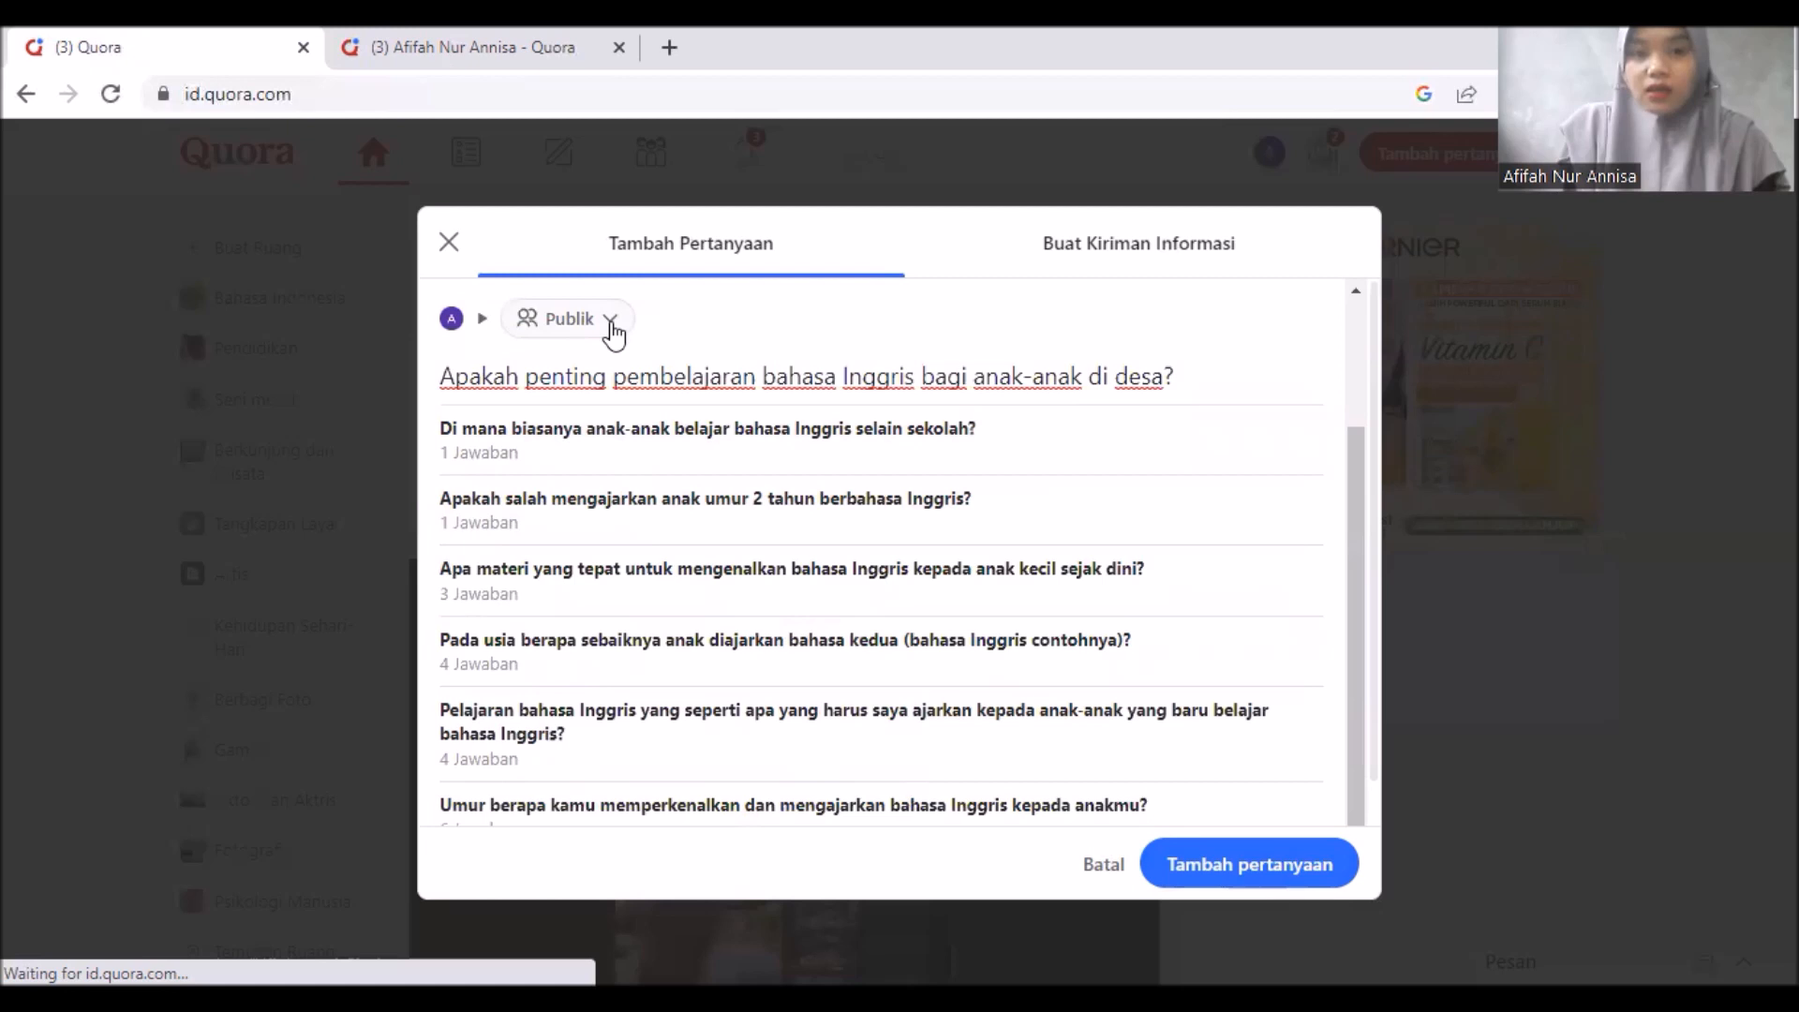
{"action": "left_click", "coordinate": [611, 322]}
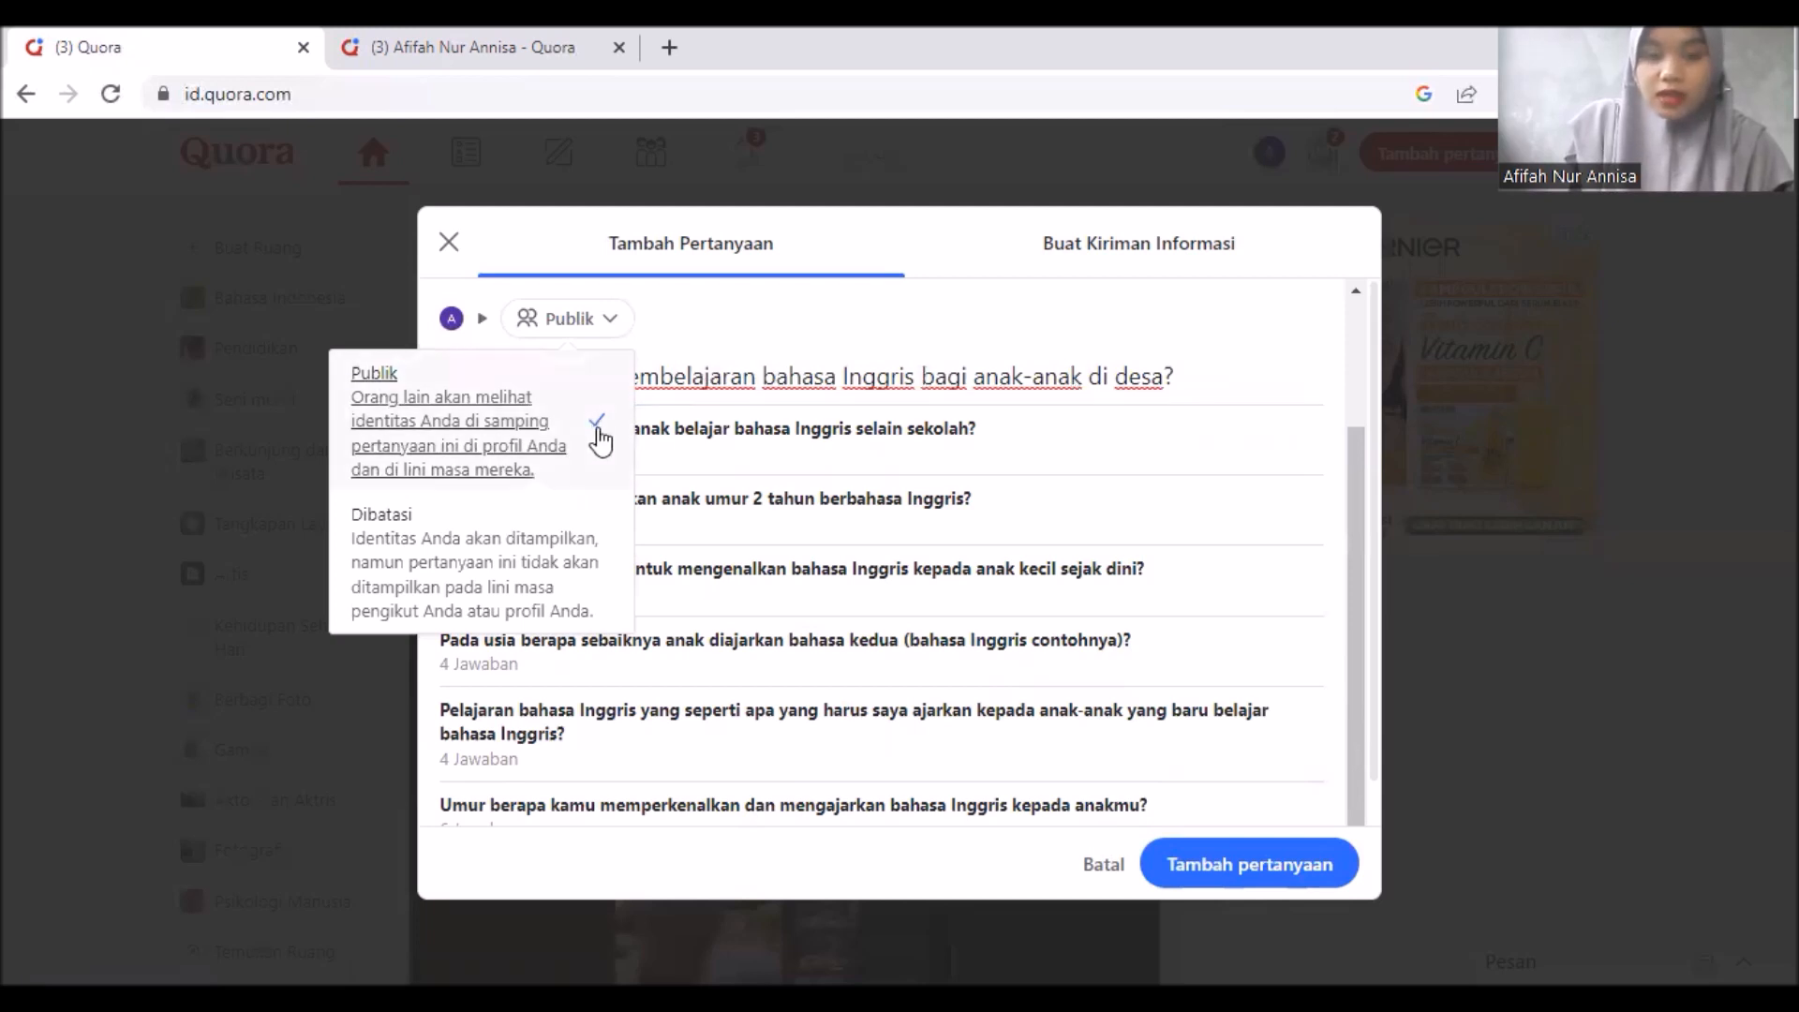
{"action": "left_click", "coordinate": [600, 592]}
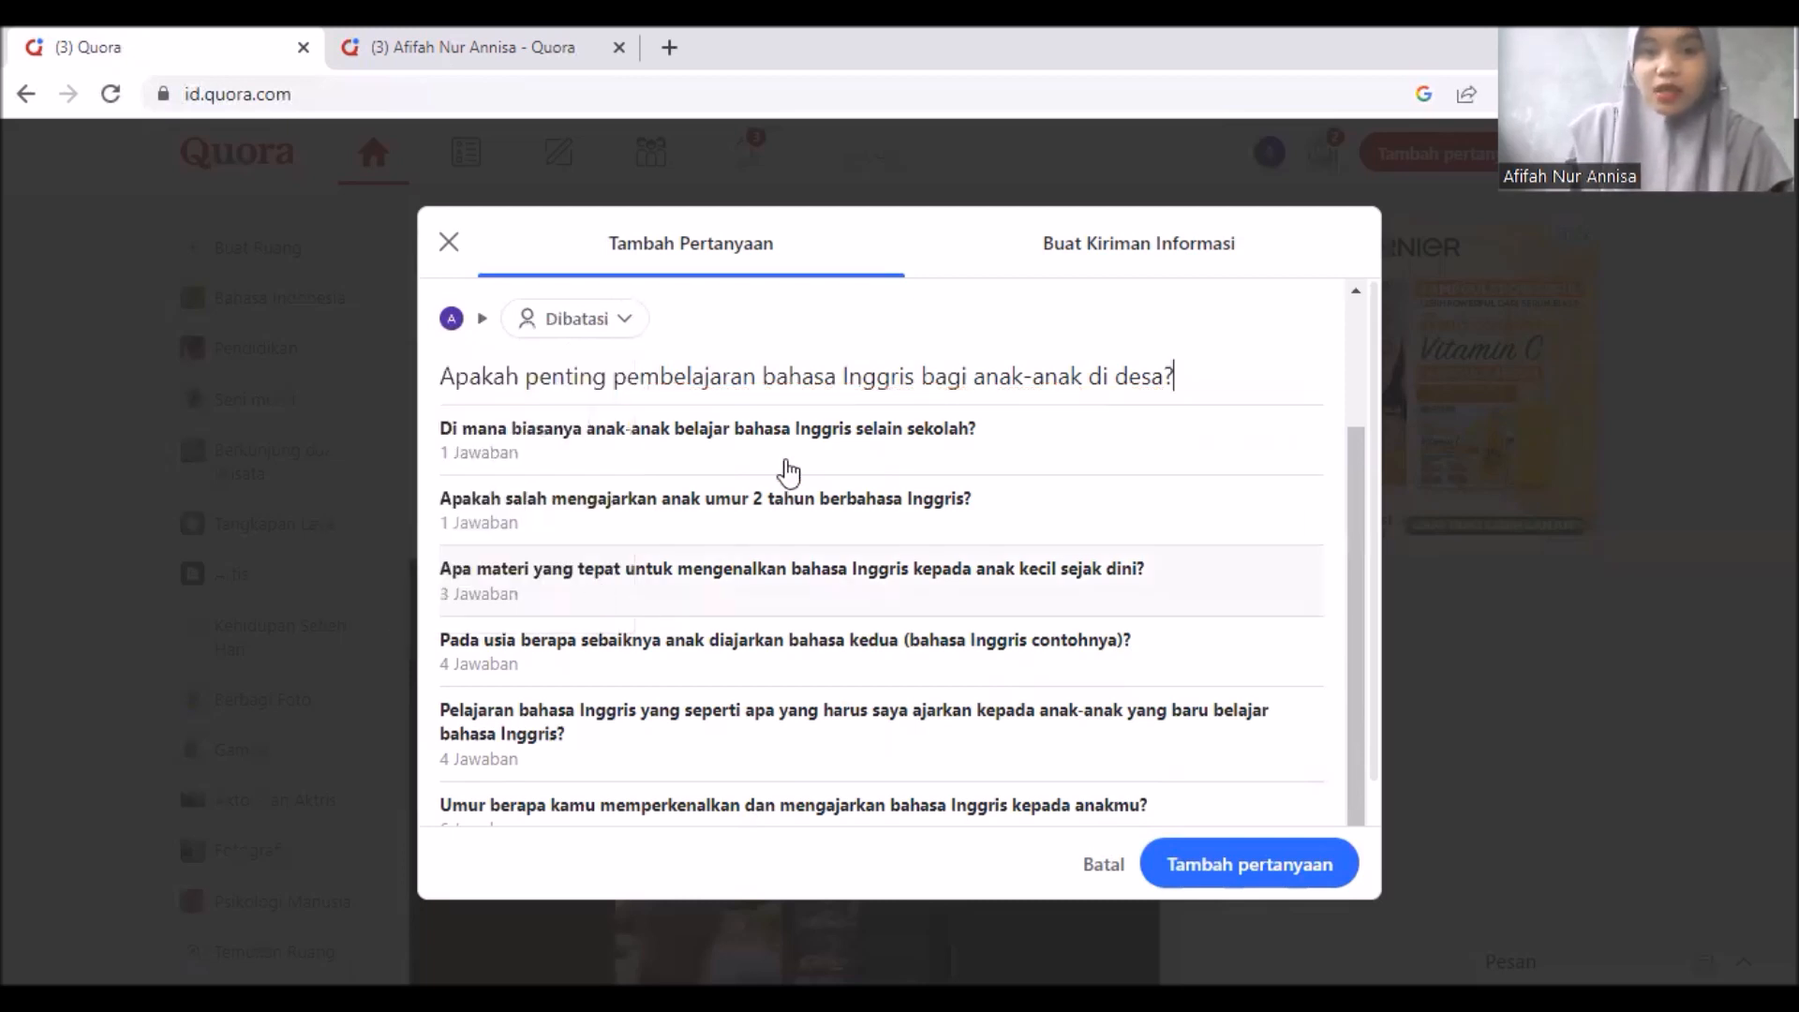
{"action": "left_click", "coordinate": [1275, 879]}
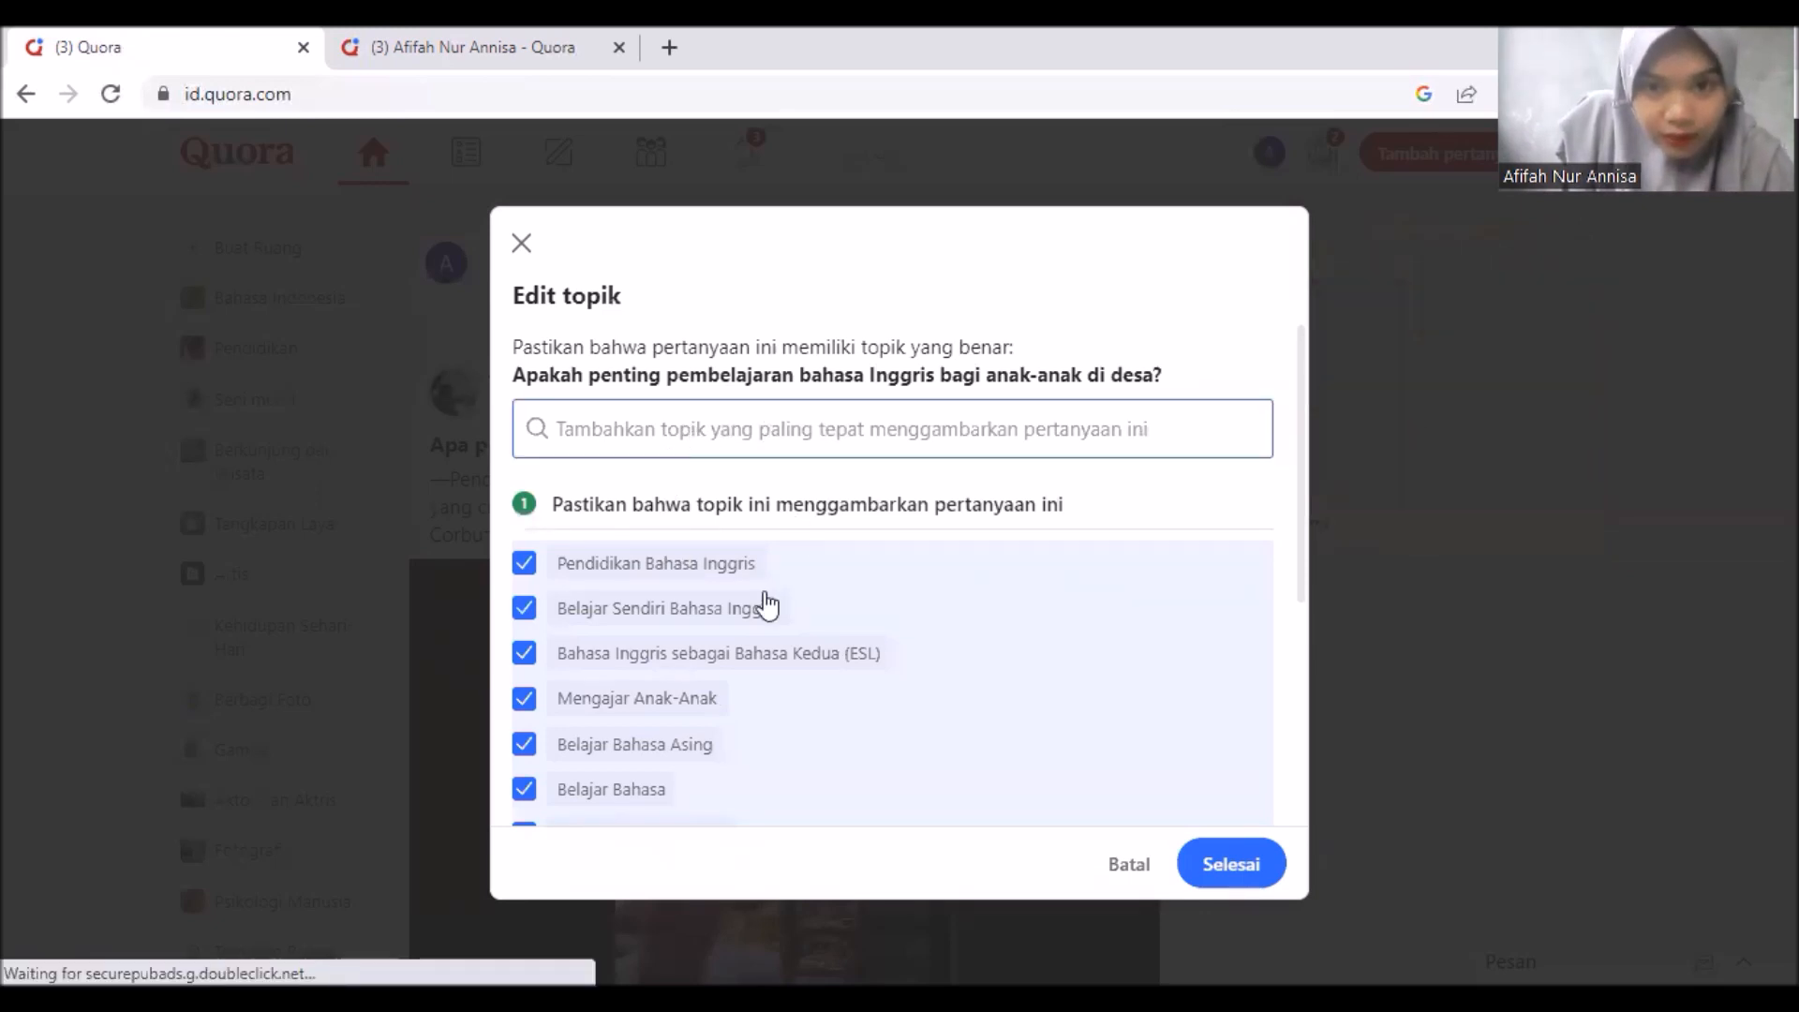
Review the question's suggested topics, continue without editing them, and finish the answer request without asking any writers.
{"action": "scroll", "coordinate": [763, 637], "scroll_direction": "down", "scroll_amount": 4}
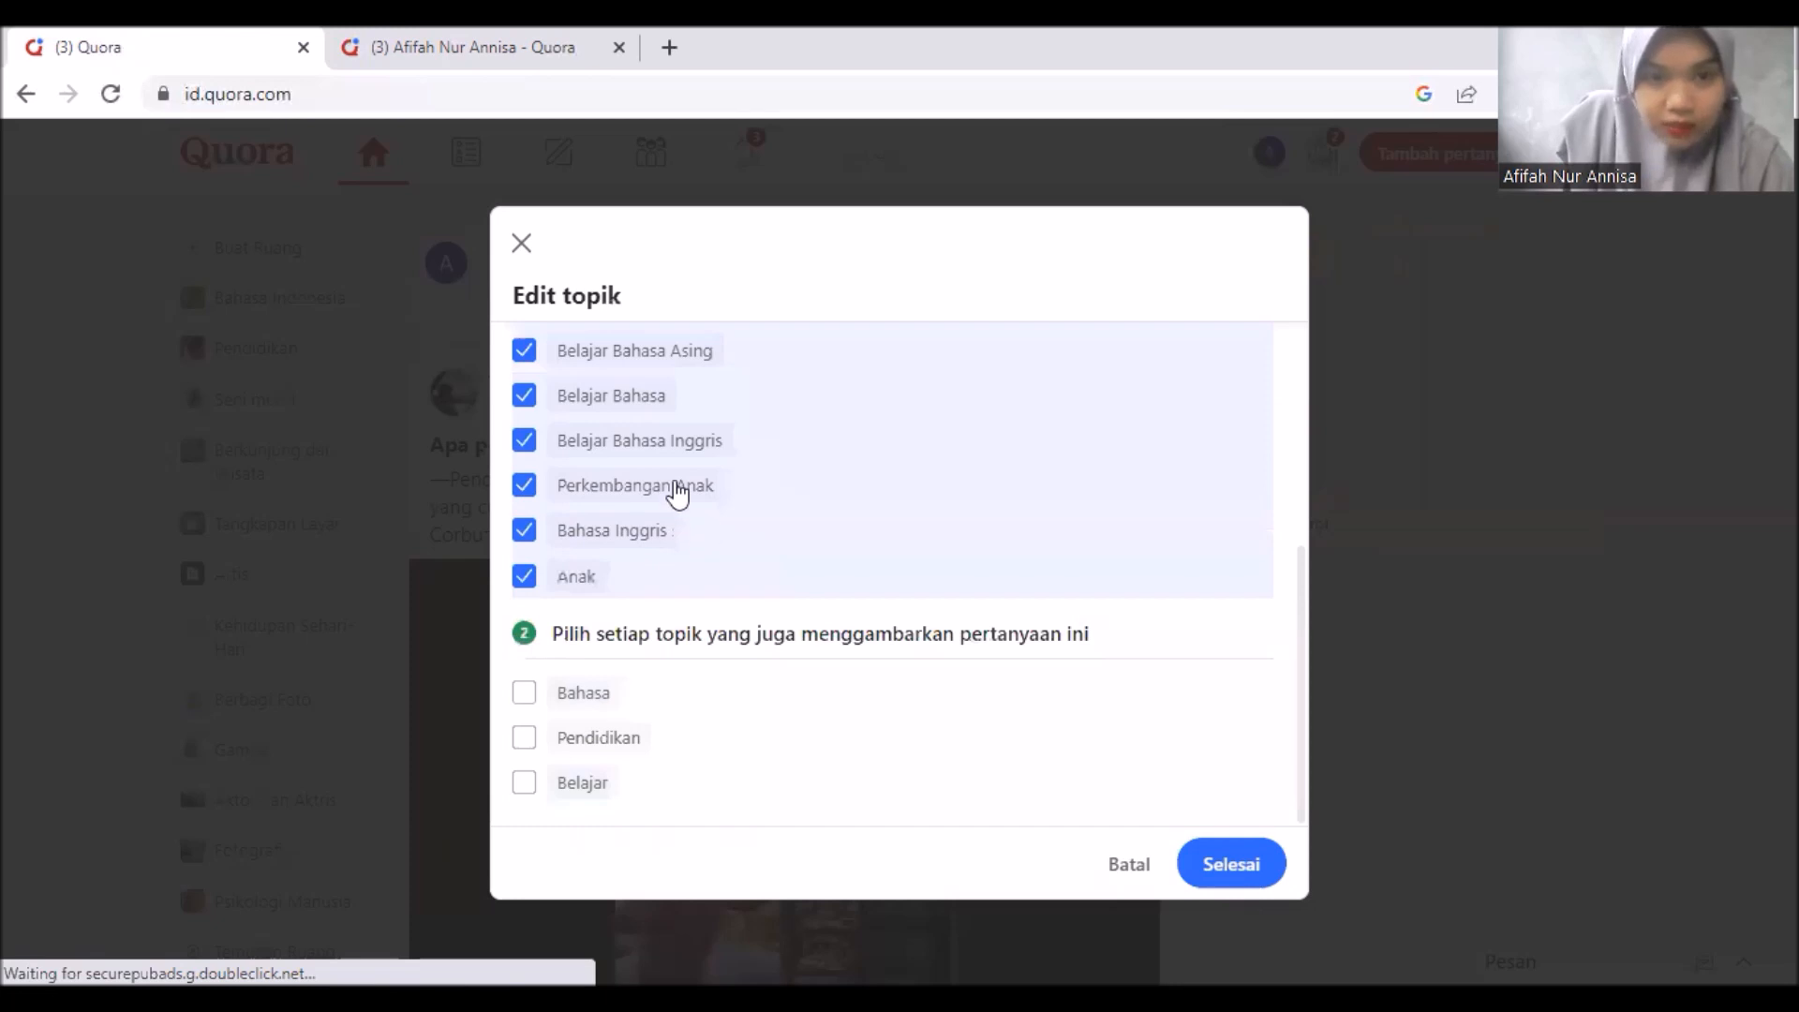
{"action": "scroll", "coordinate": [713, 496], "scroll_direction": "up", "scroll_amount": 3}
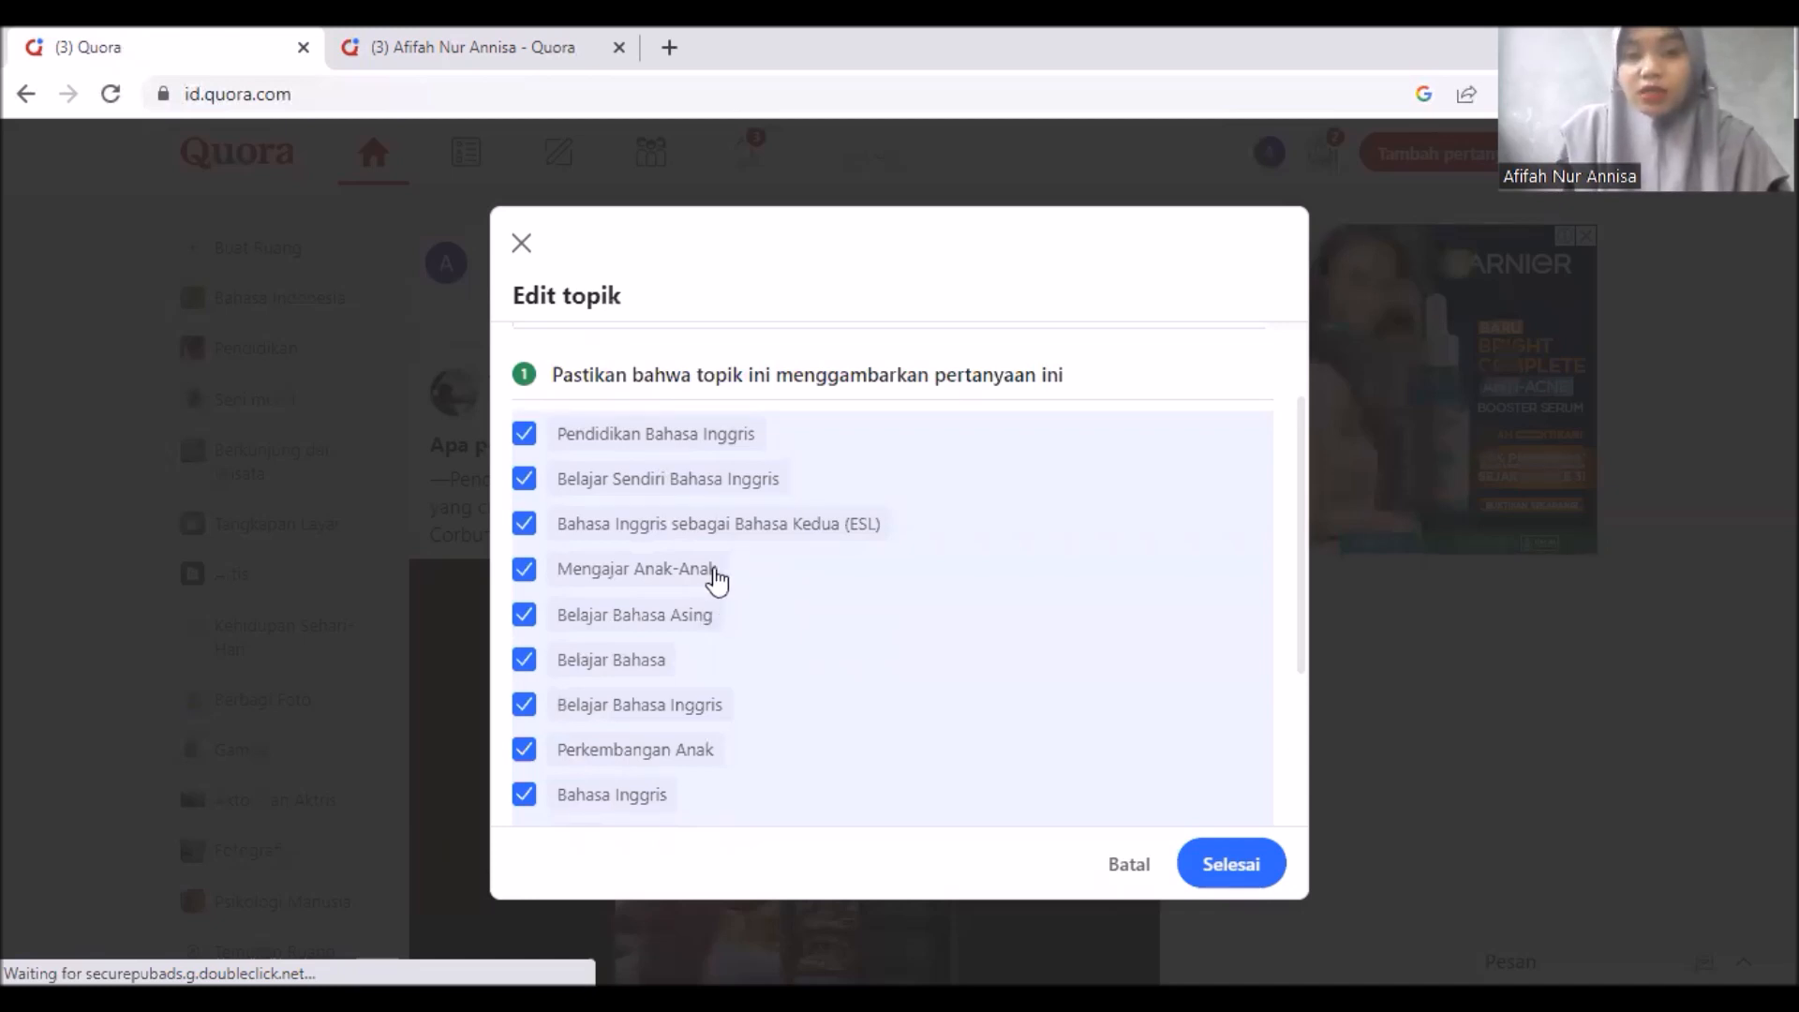
{"action": "scroll", "coordinate": [665, 682], "scroll_direction": "down", "scroll_amount": 1}
{"action": "scroll", "coordinate": [665, 683], "scroll_direction": "down", "scroll_amount": 3}
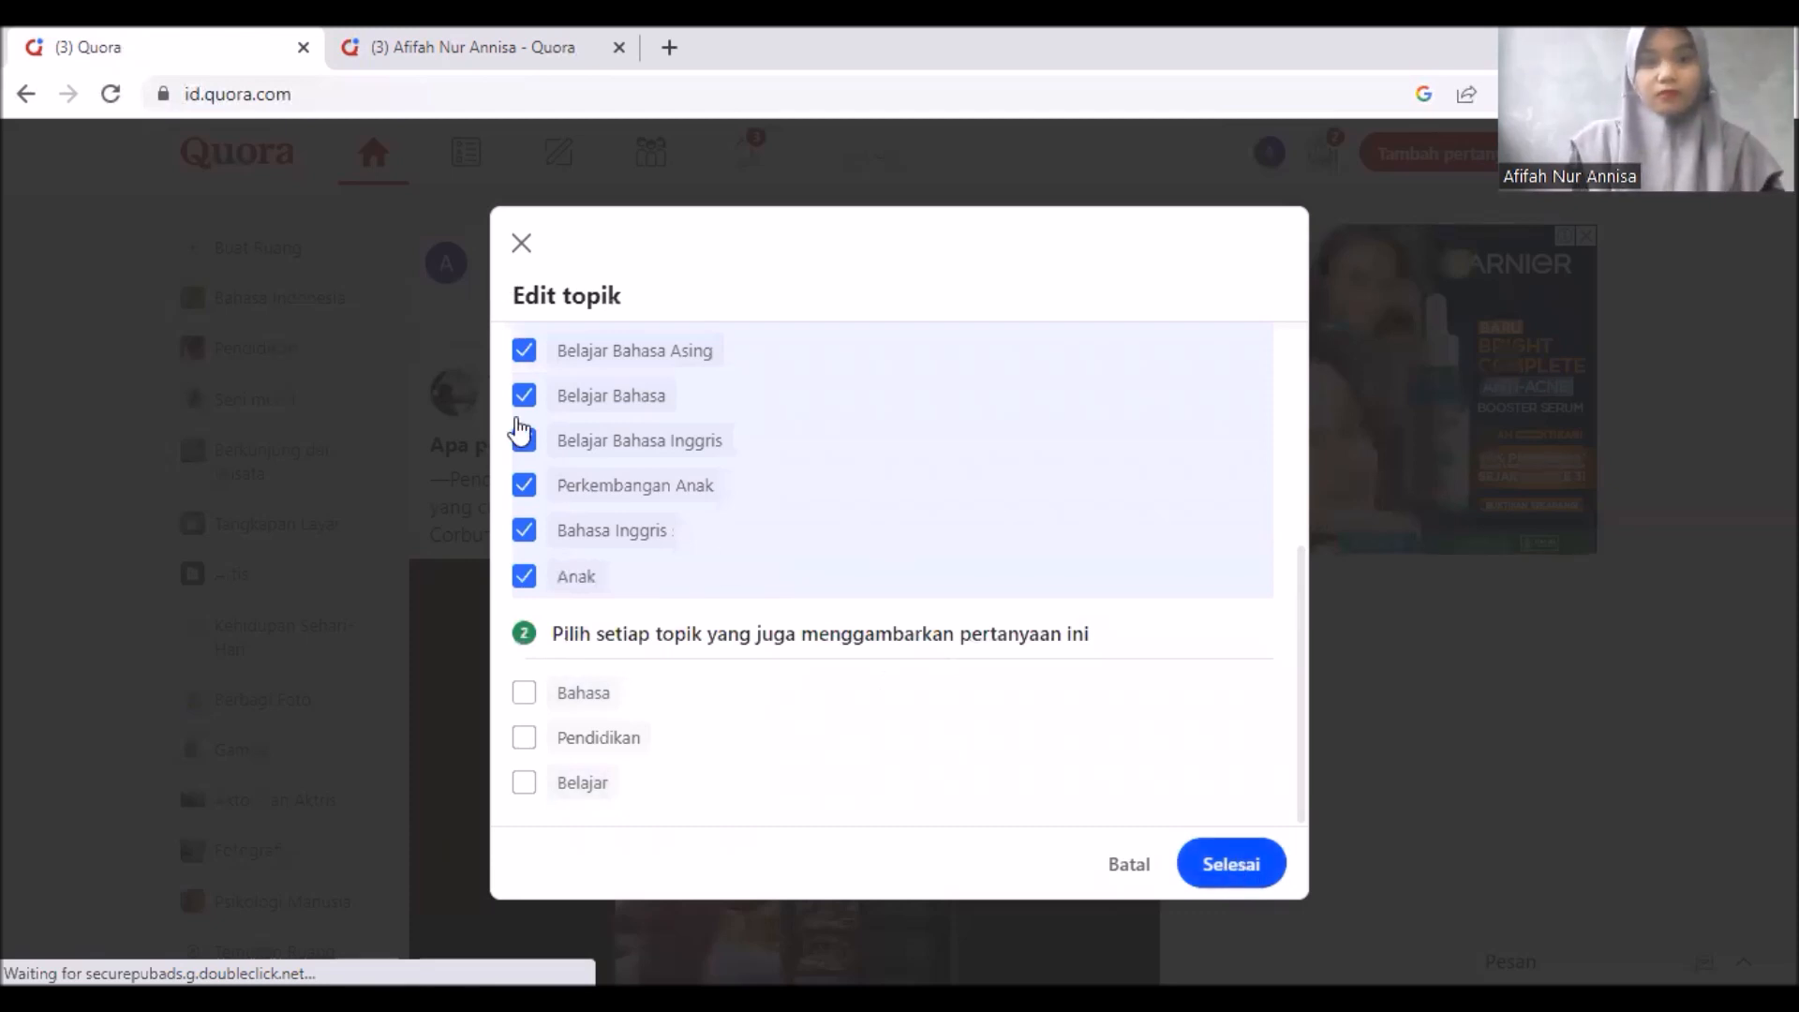
{"action": "left_click", "coordinate": [521, 243]}
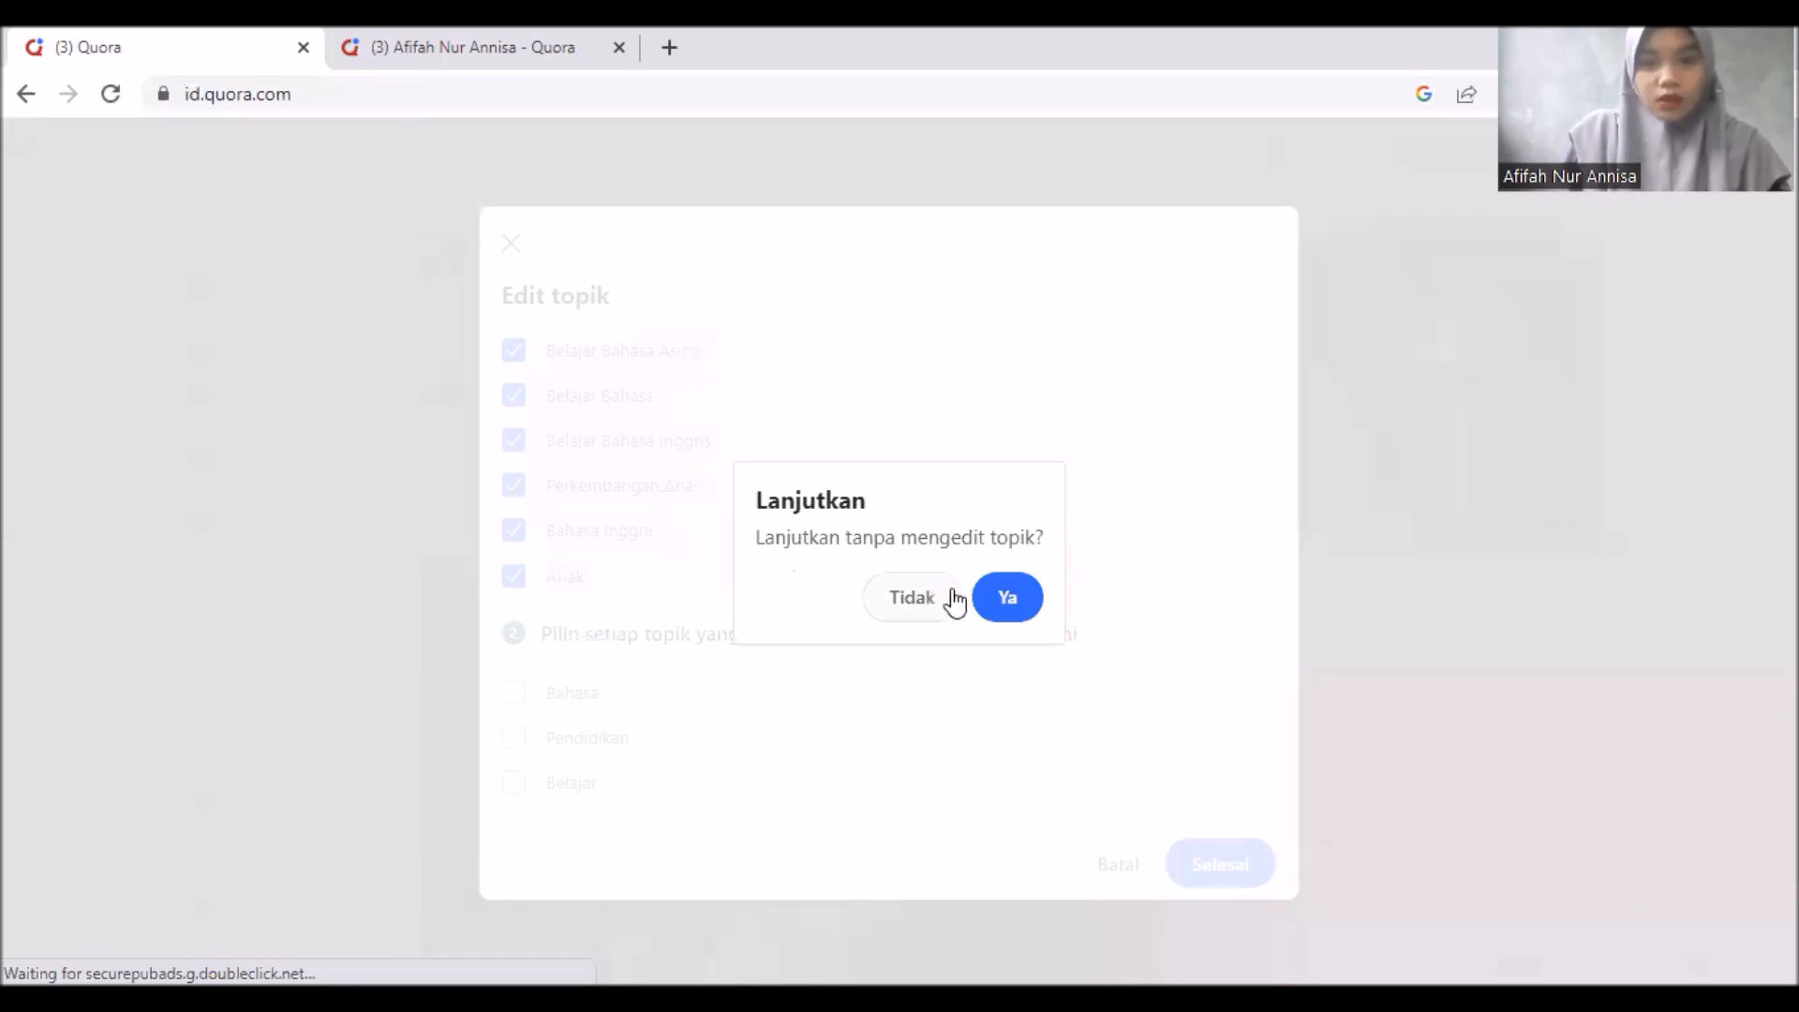
{"action": "left_click", "coordinate": [1019, 608]}
{"action": "scroll", "coordinate": [1209, 815], "scroll_direction": "down", "scroll_amount": 3}
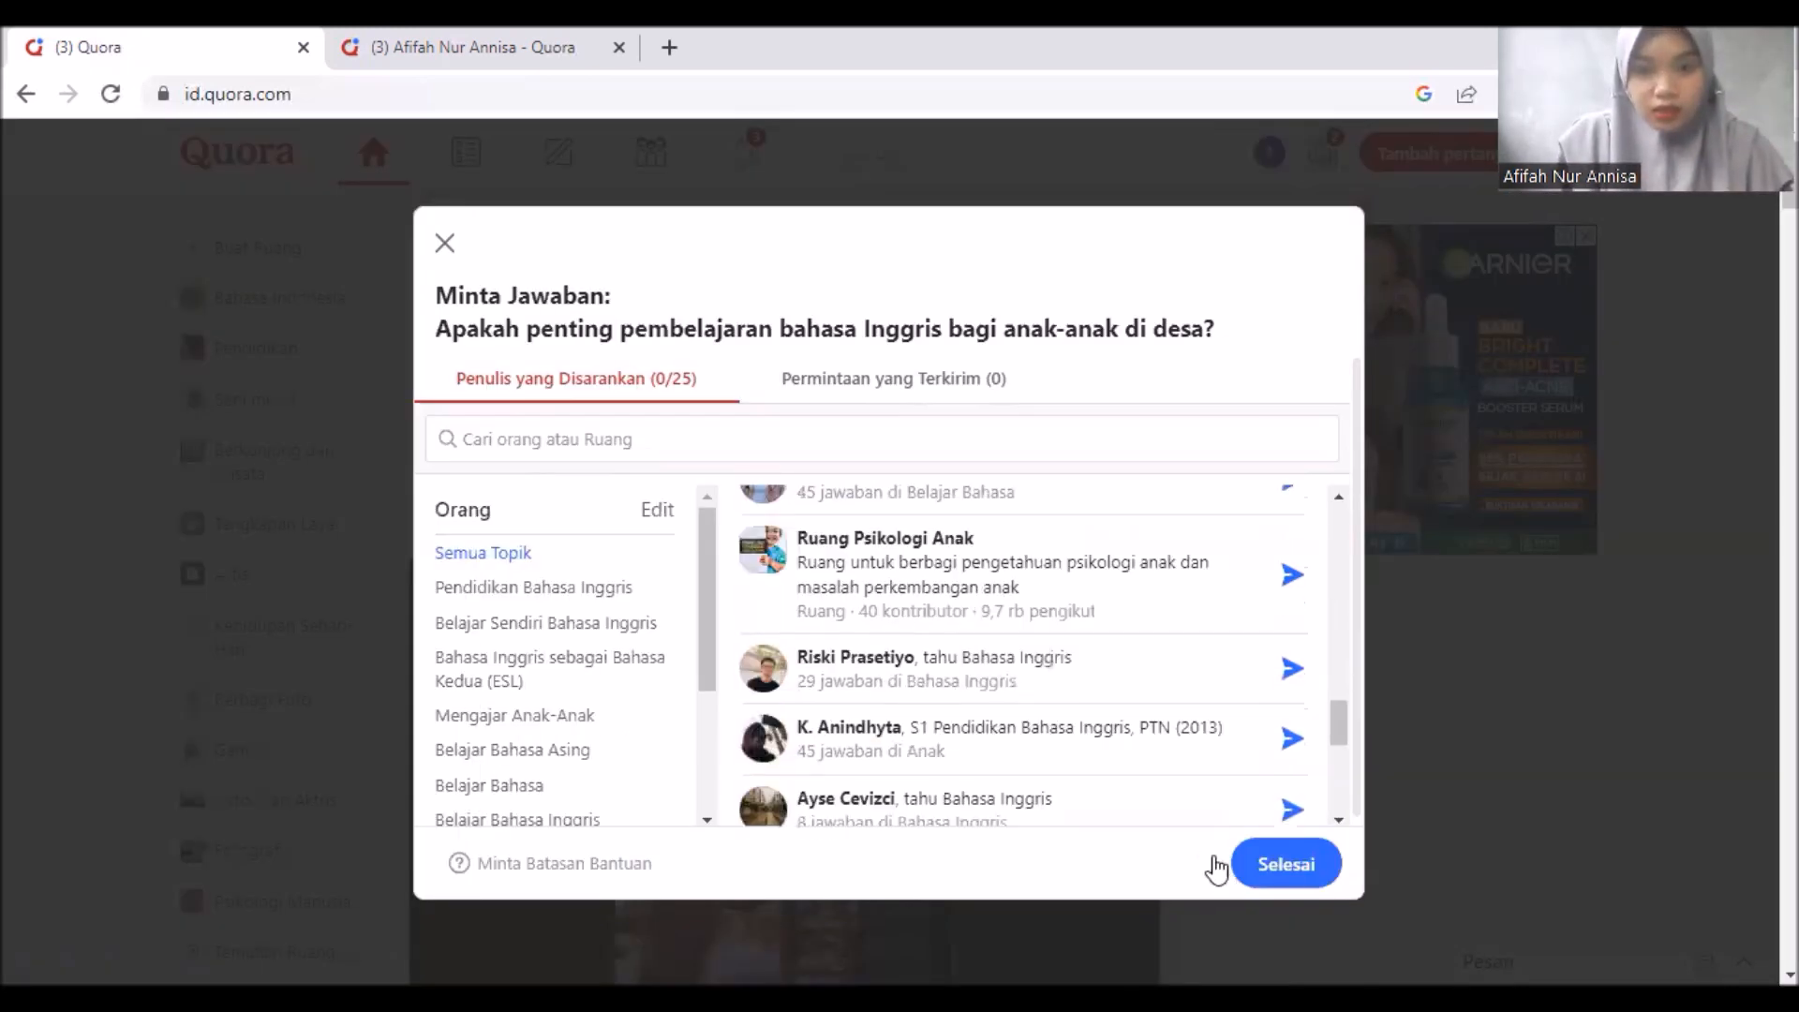
{"action": "left_click", "coordinate": [1282, 872]}
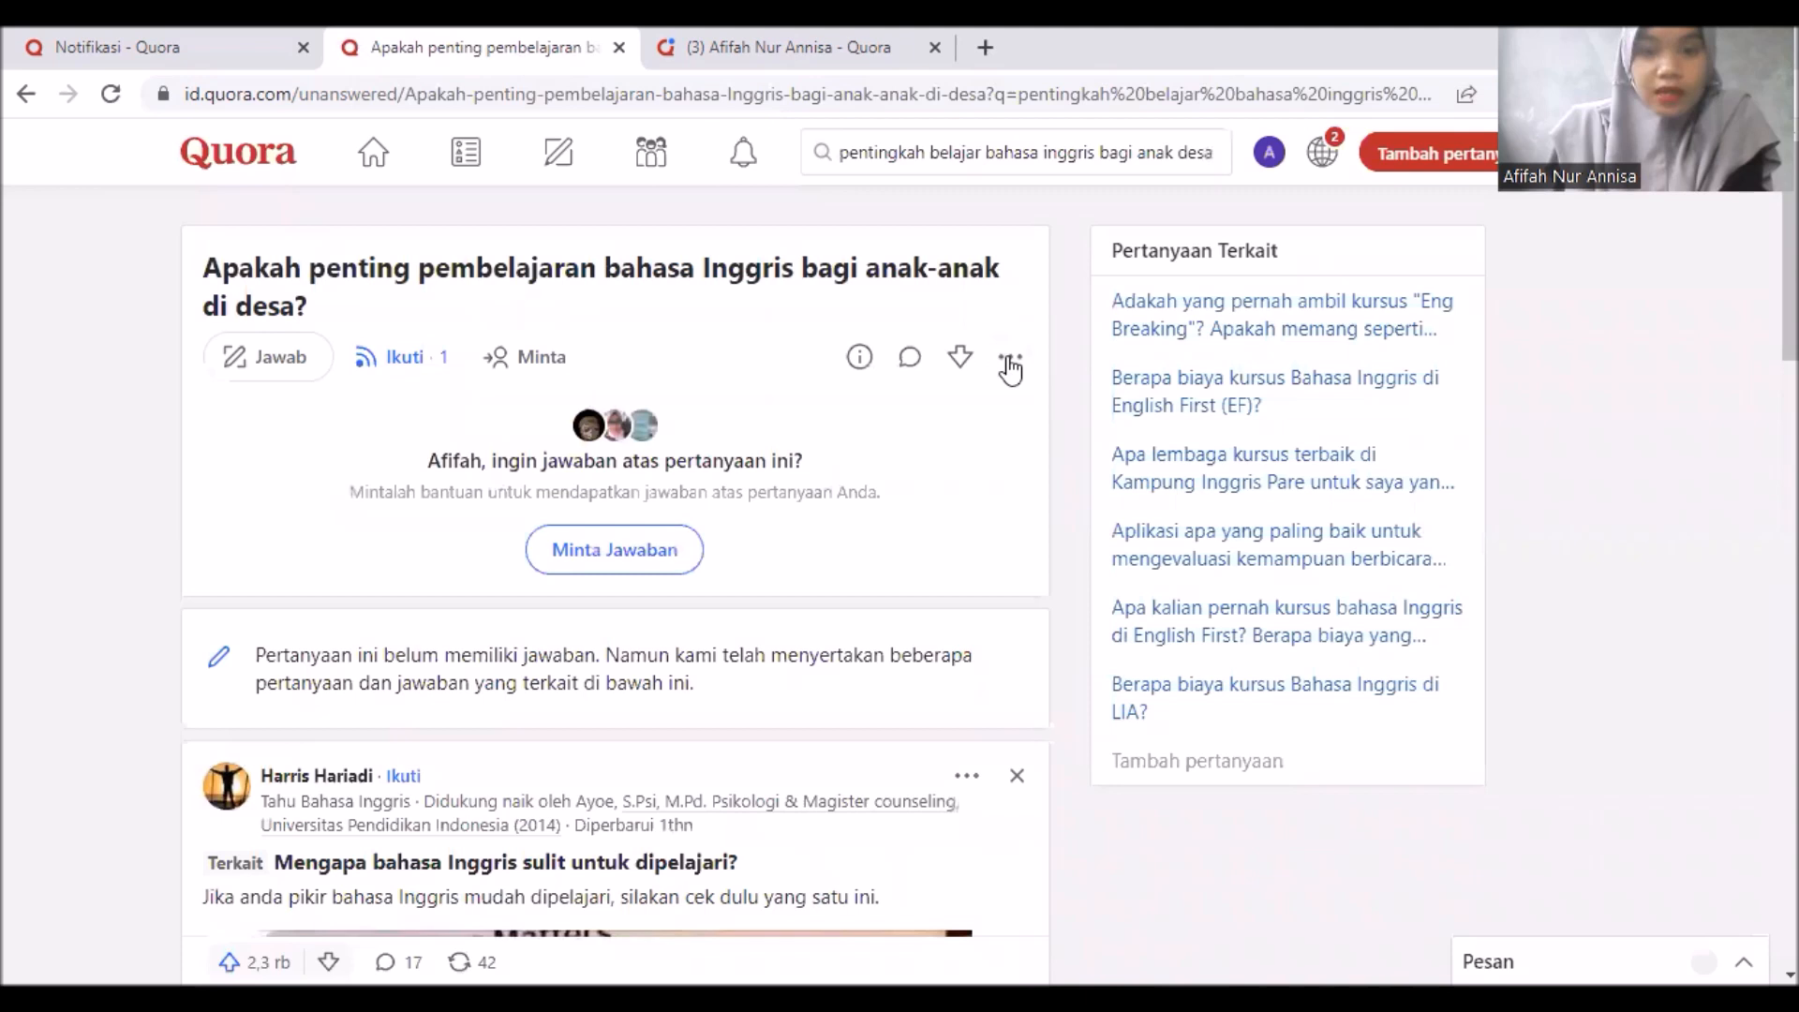
Copy the link of the question "Apakah penting pembelajaran bahasa Inggris bagi anak-anak di desa?" from its options.
{"action": "left_click", "coordinate": [1010, 370]}
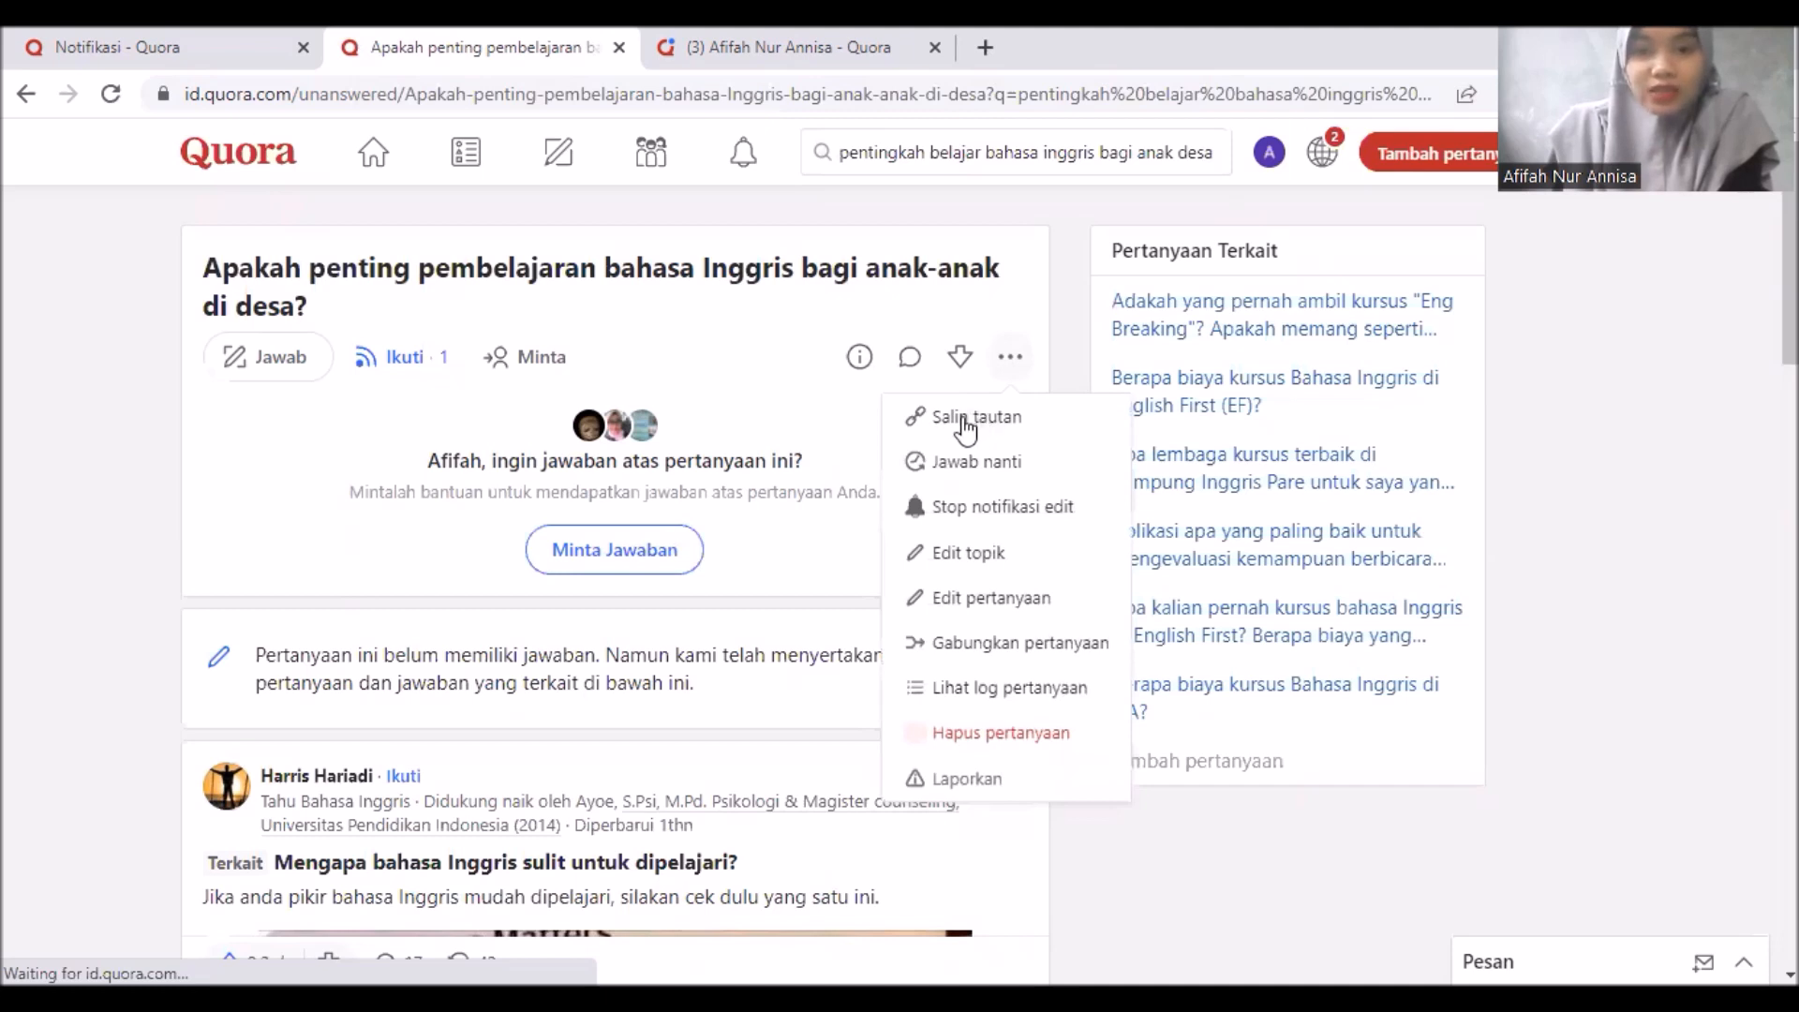
{"action": "left_click", "coordinate": [965, 429]}
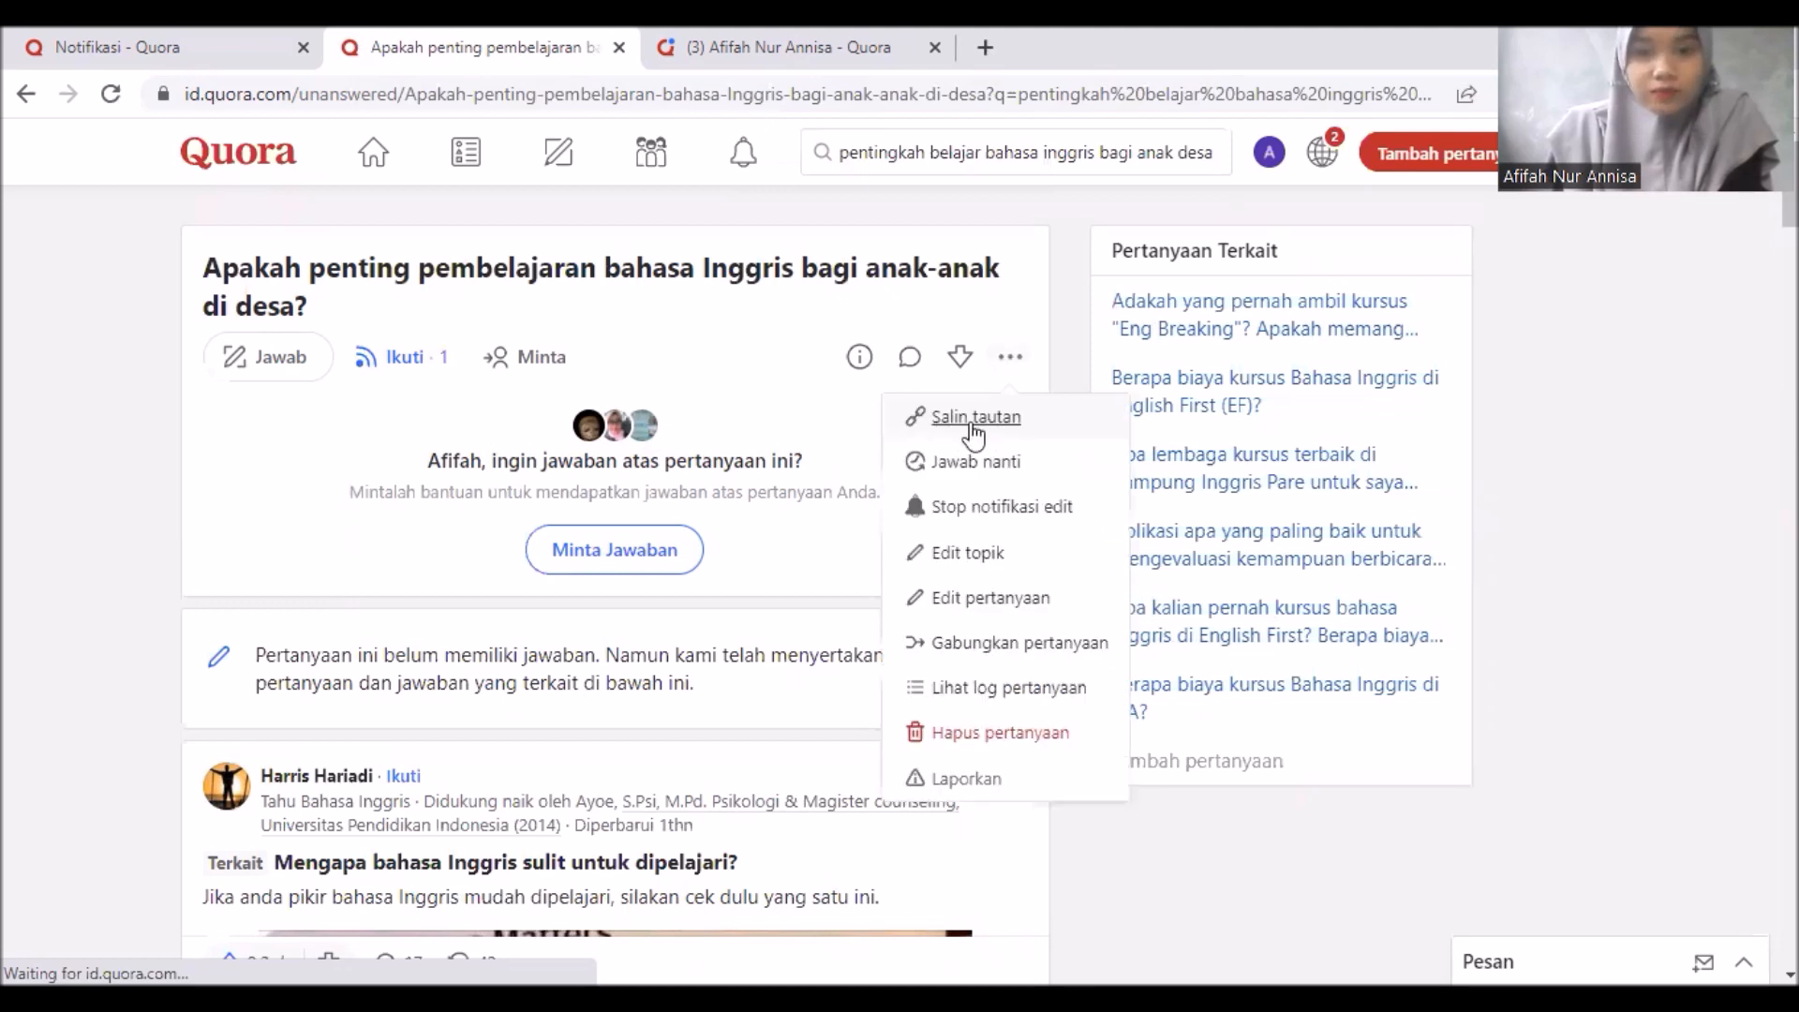
{"action": "left_click", "coordinate": [529, 694]}
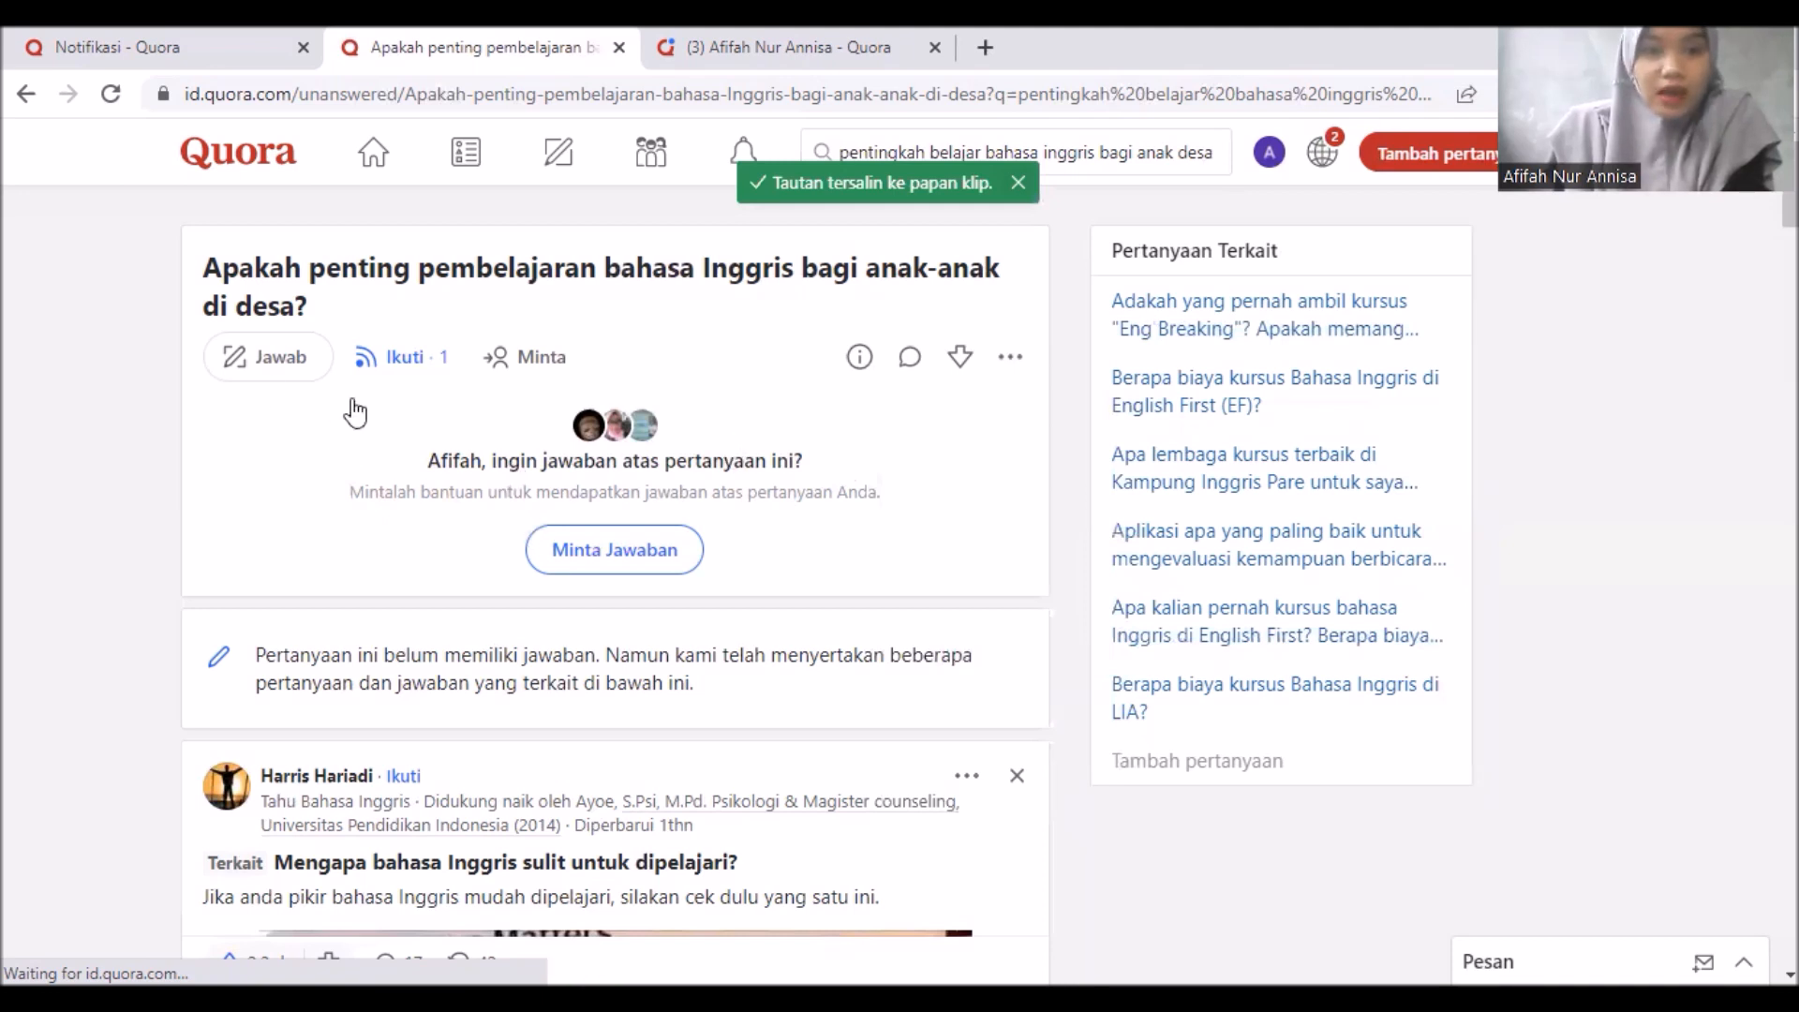
Start an answer to the question about English learning for village children and write "penting ....".
{"action": "left_click", "coordinate": [298, 375]}
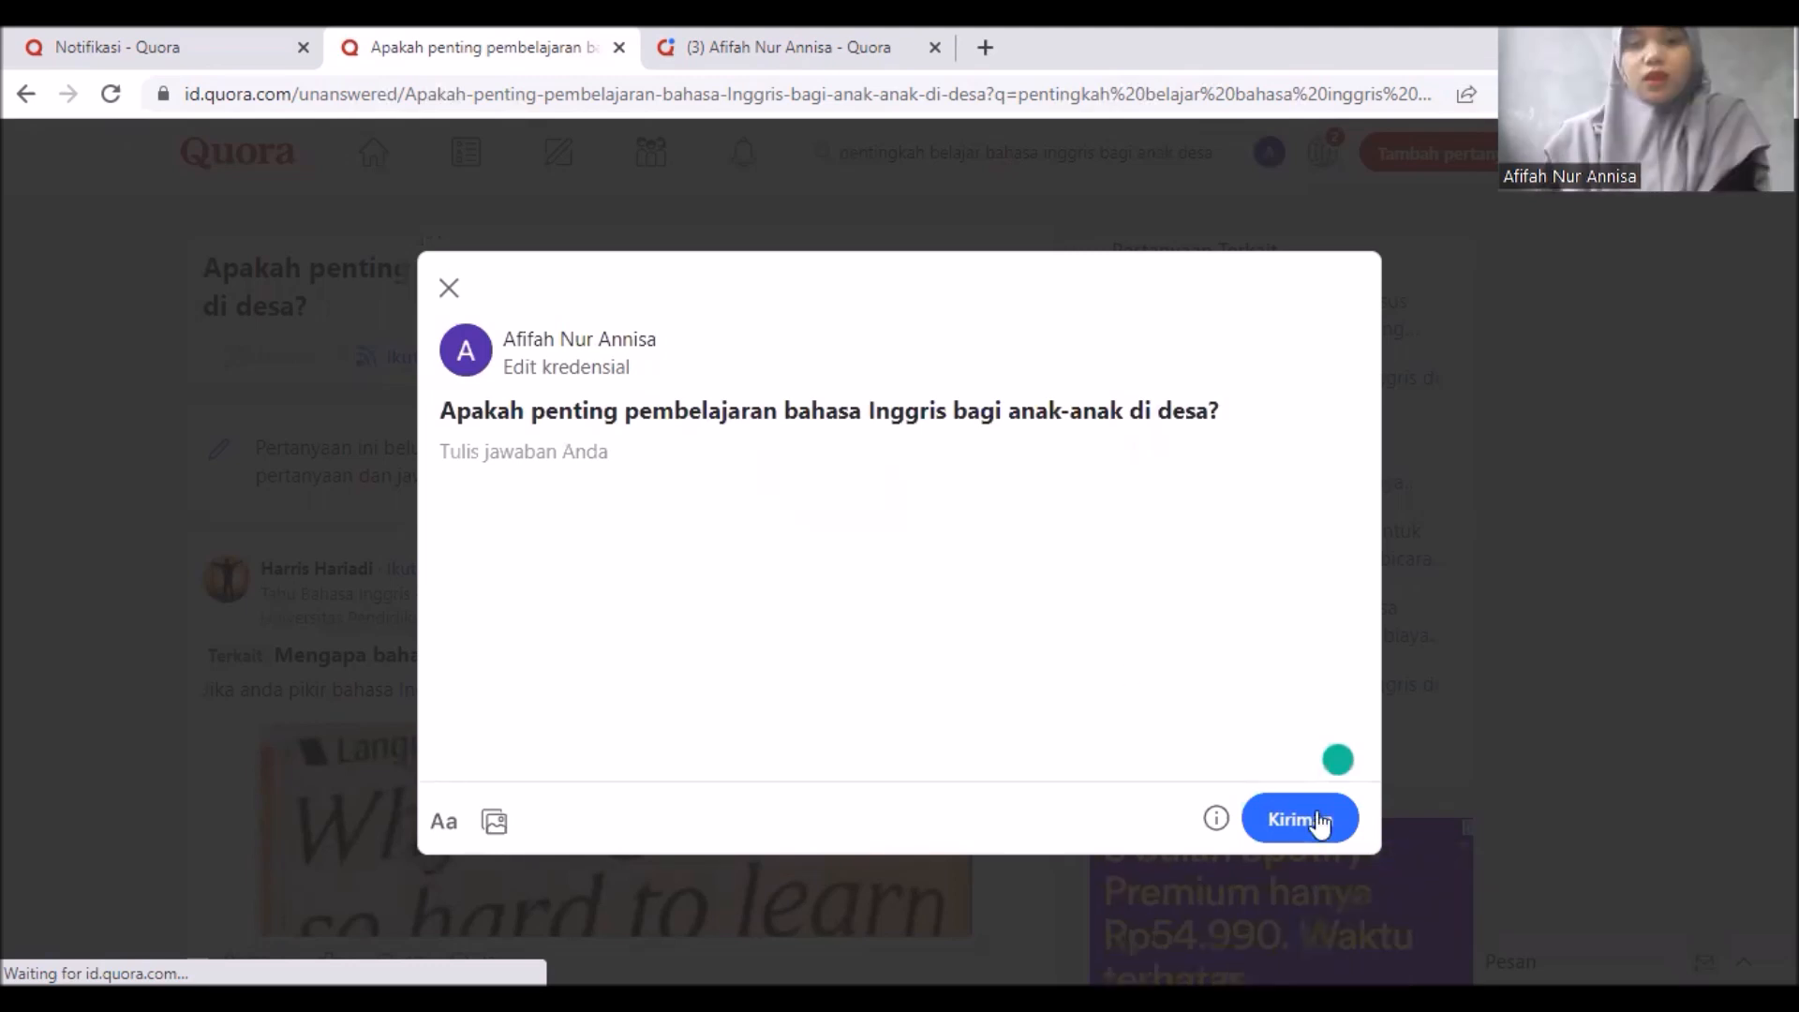
{"action": "type", "text": "penting ...."}
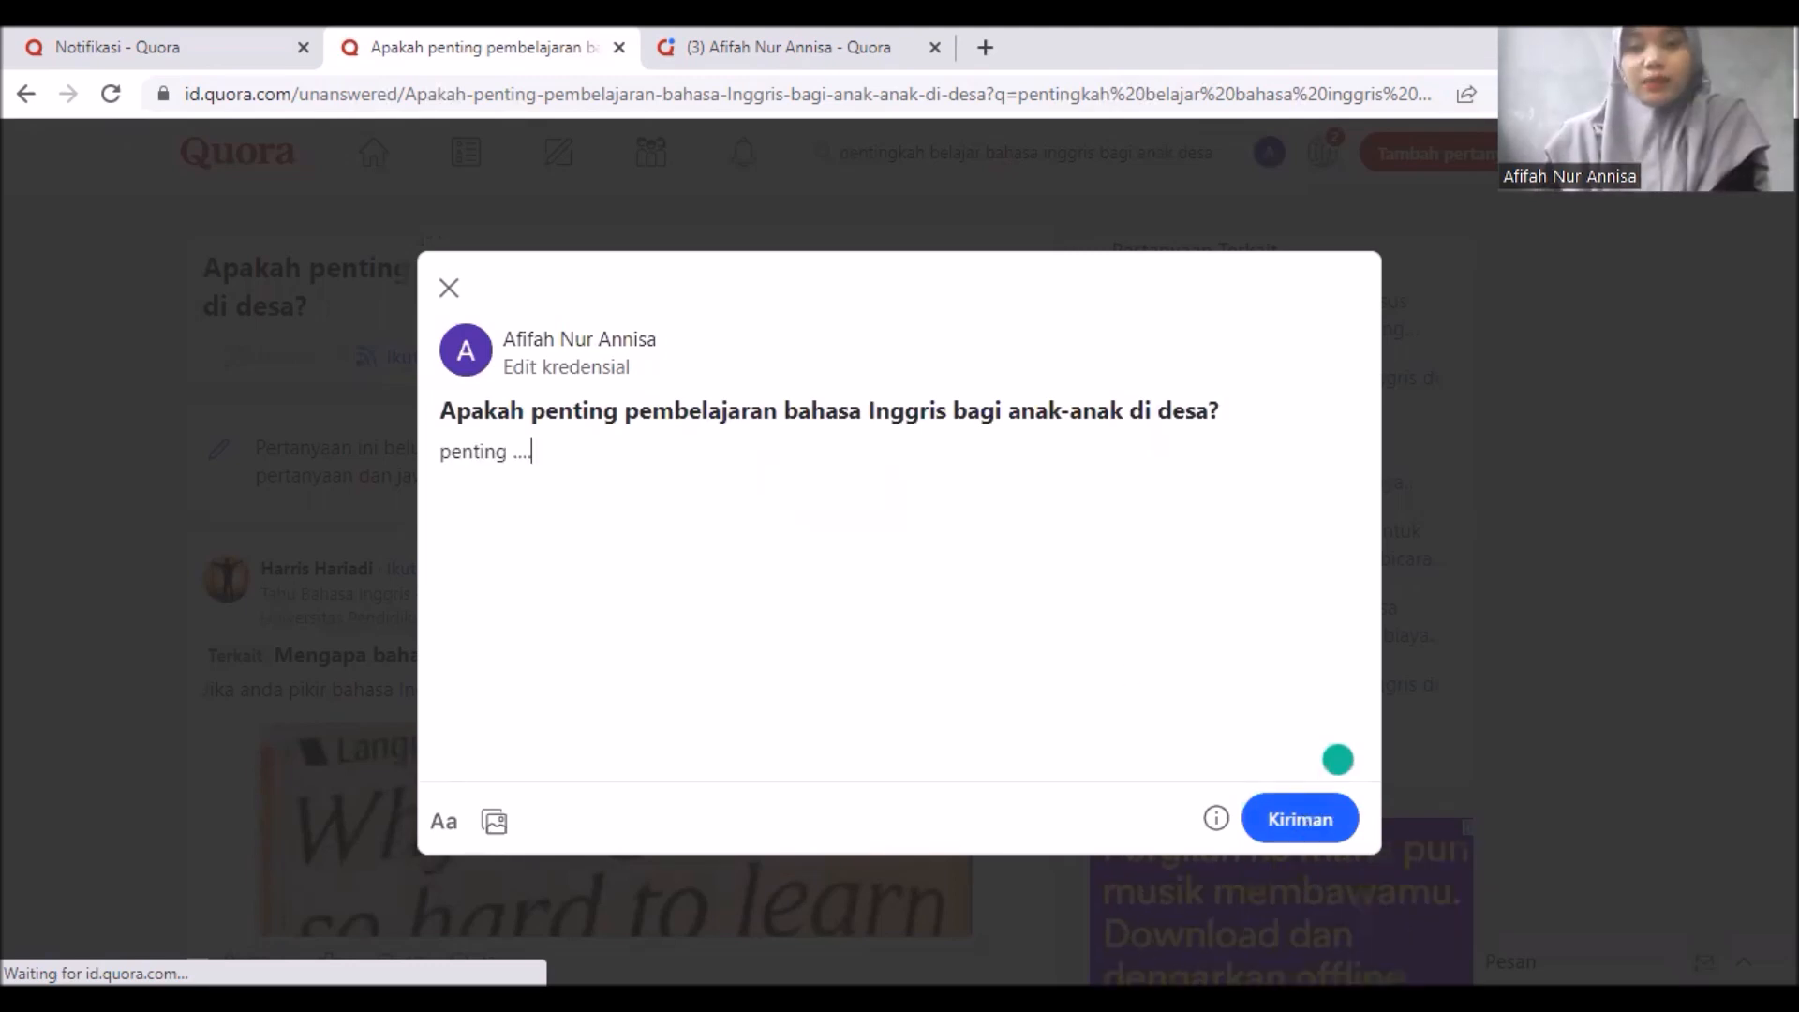